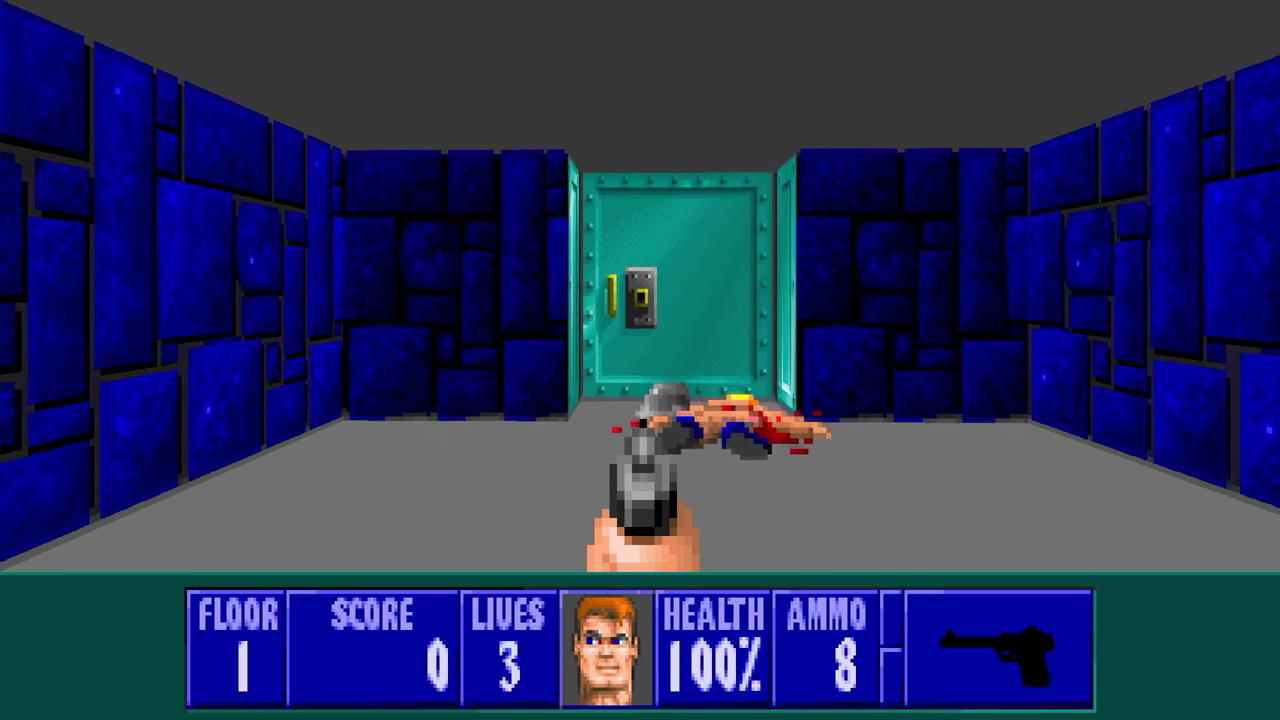
key(Right)
key(Left)
key(Up)
key(space)
key(Down)
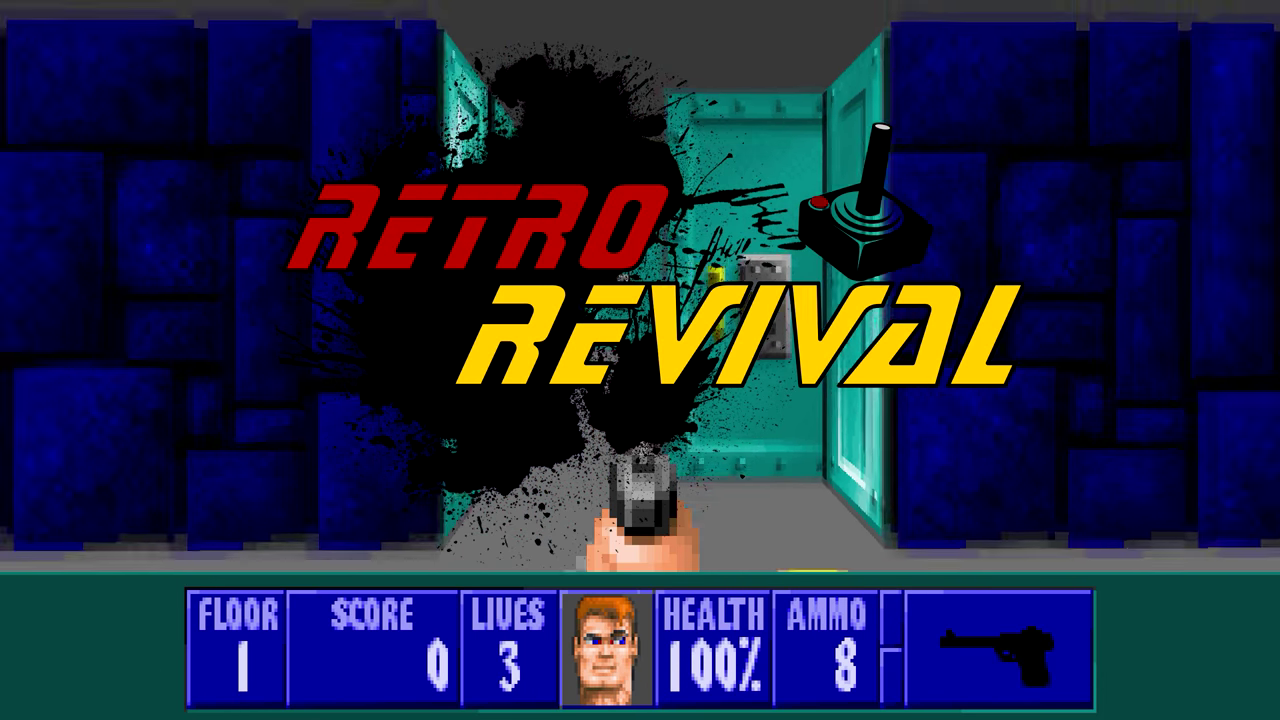
key(Up)
key(Left)
key(Up)
key(Left)
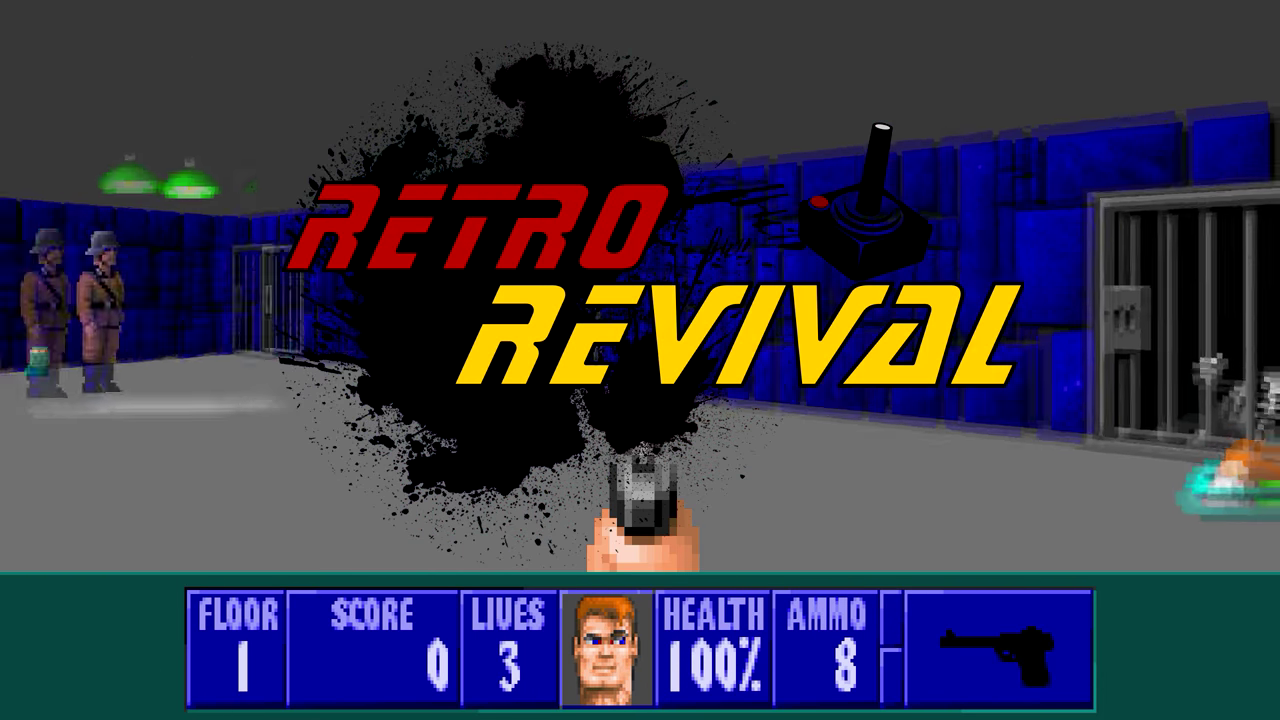
key(ctrl)
key(ctrl)
key(Up)
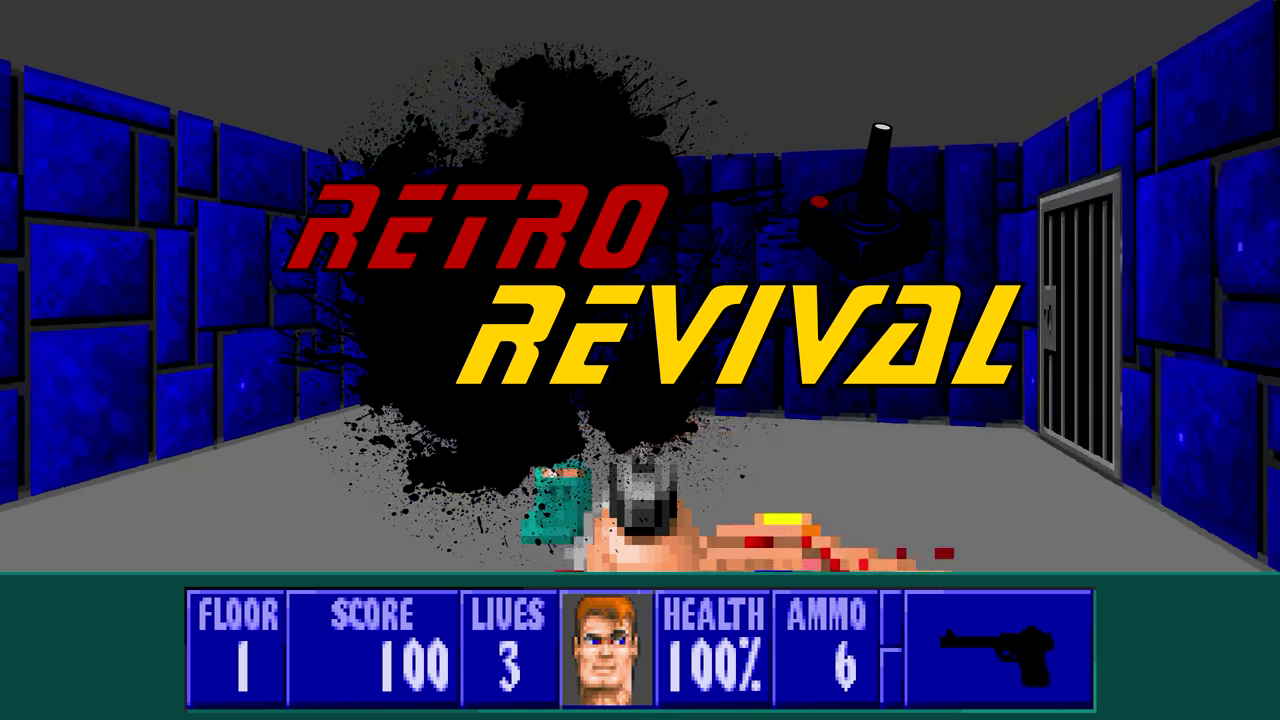
key(Right)
key(Right)
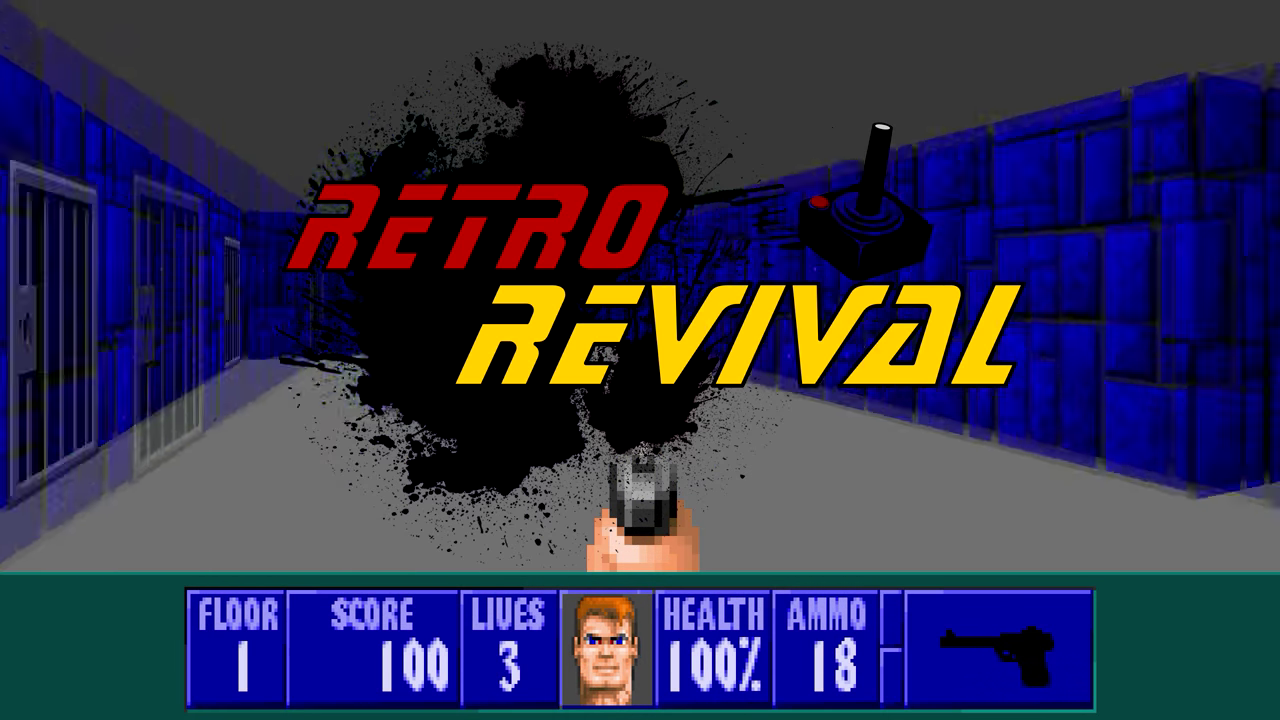
key(Up)
key(space)
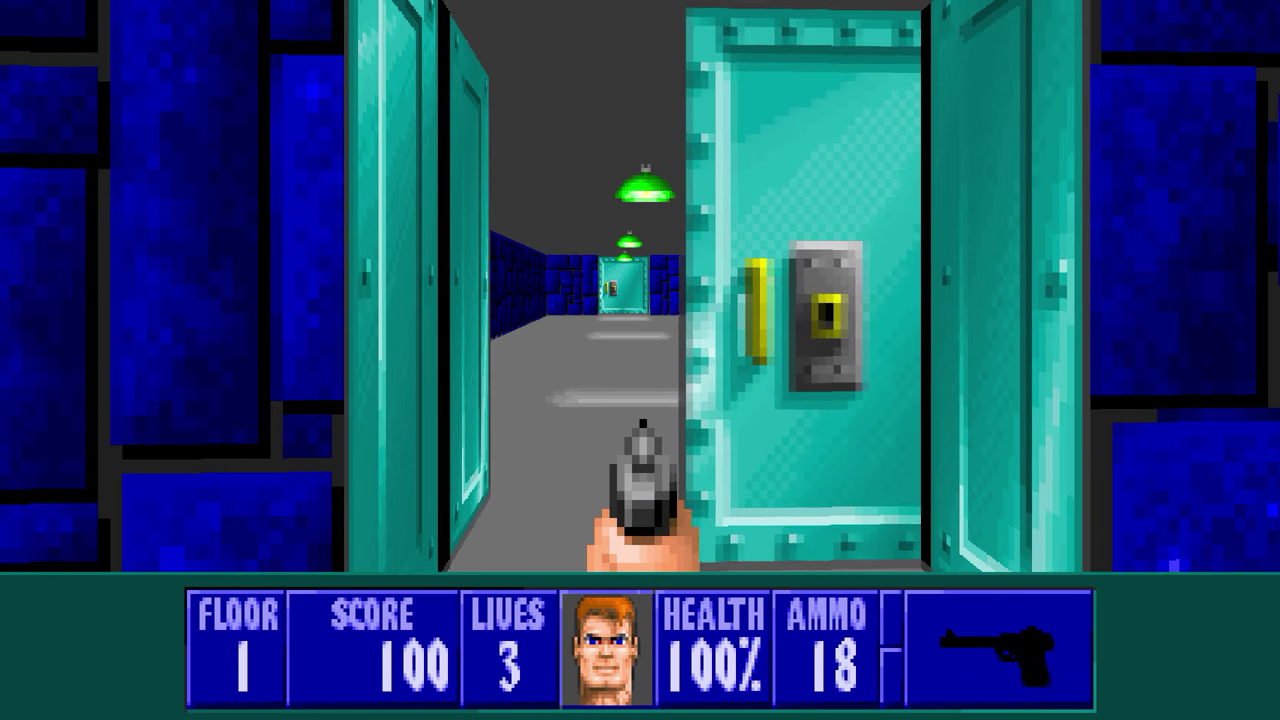
key(Up)
key(Up)
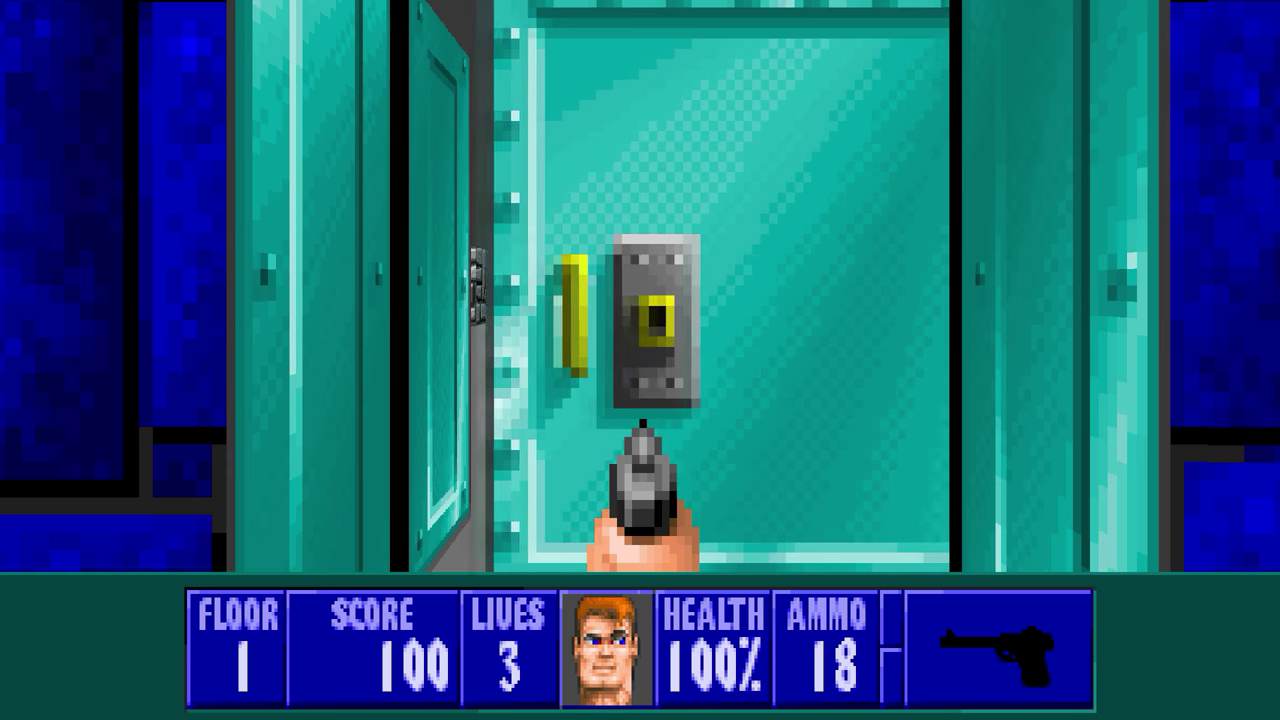
key(space)
key(Up)
key(Right)
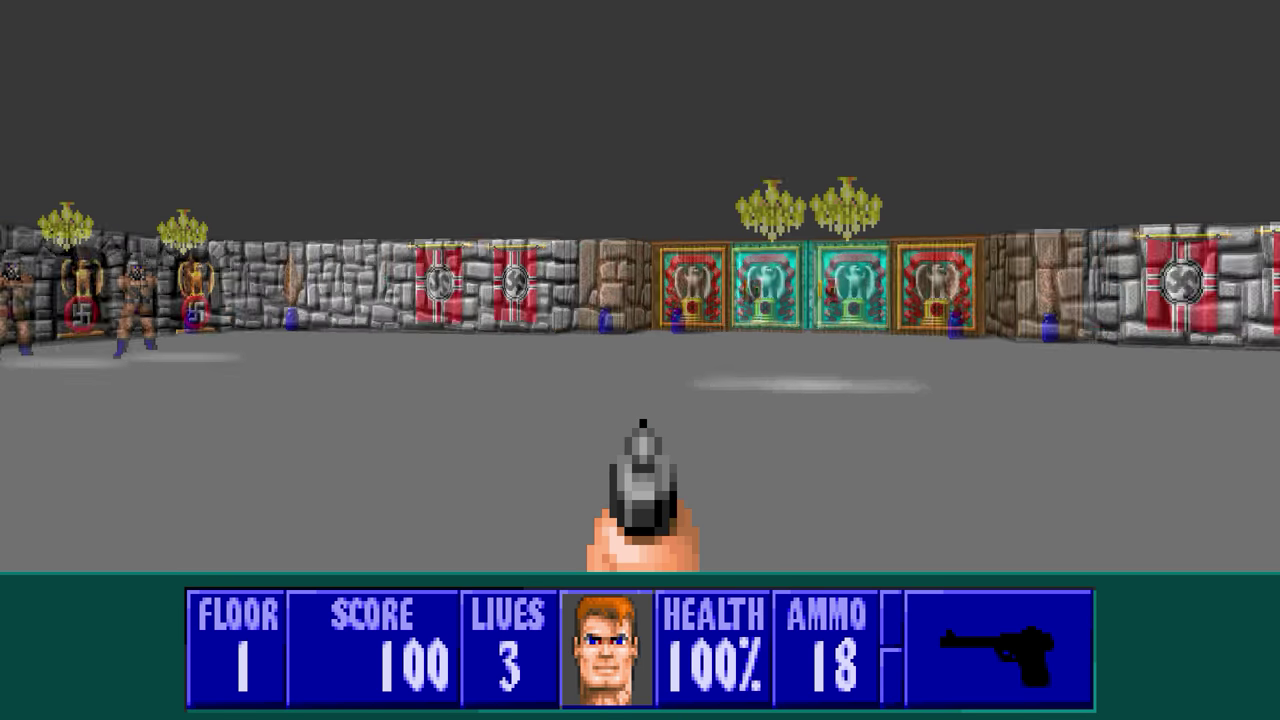
key(Left)
key(ctrl)
key(ctrl)
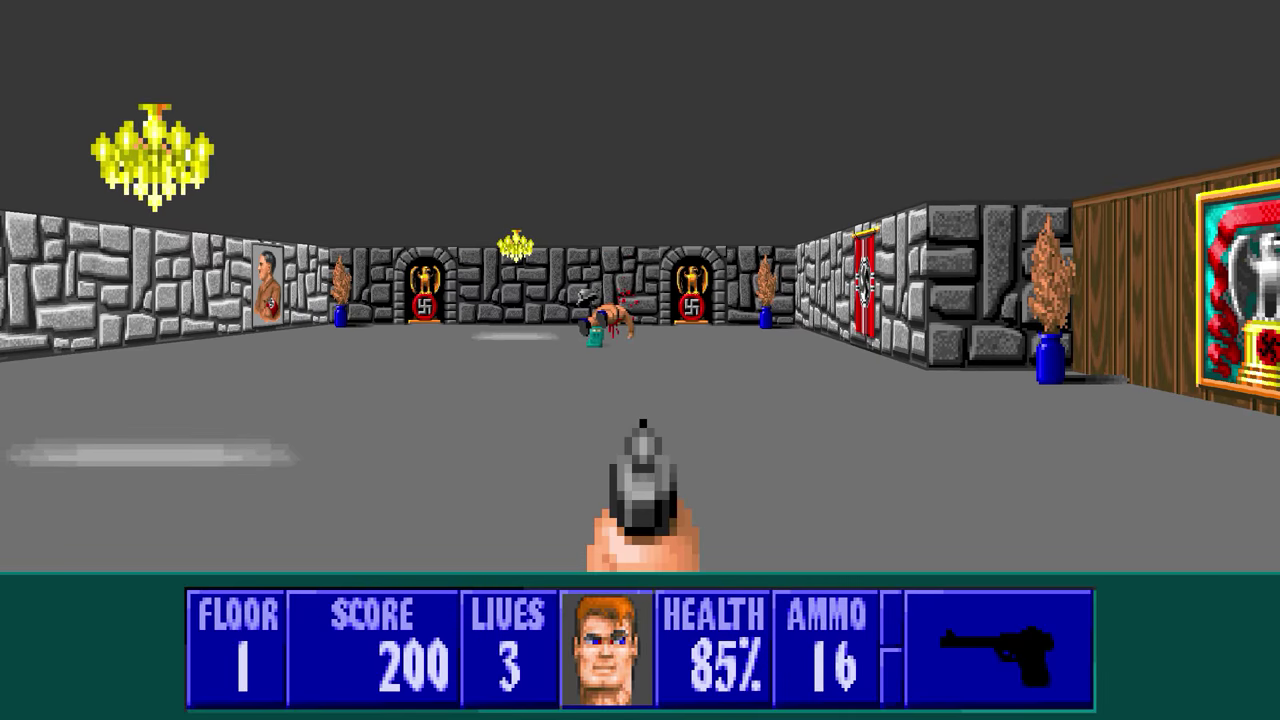
key(Up)
key(Right)
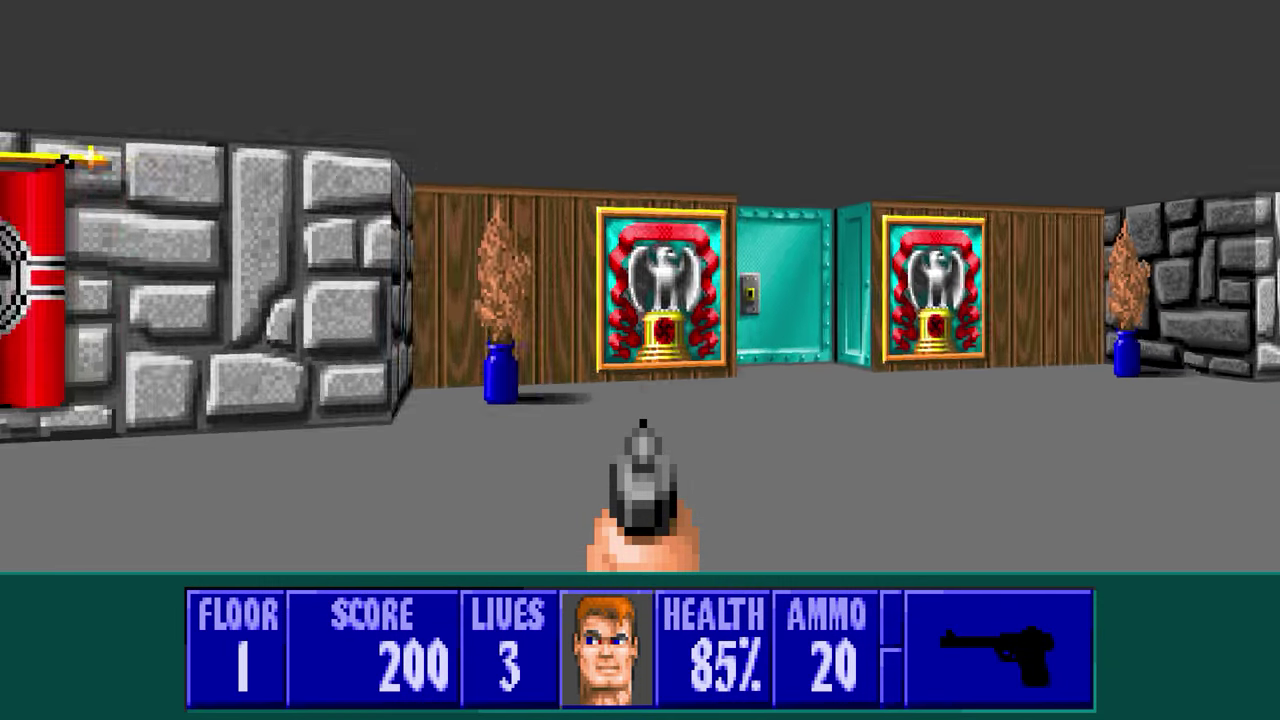
key(Up)
key(Up)
key(space)
key(ctrl)
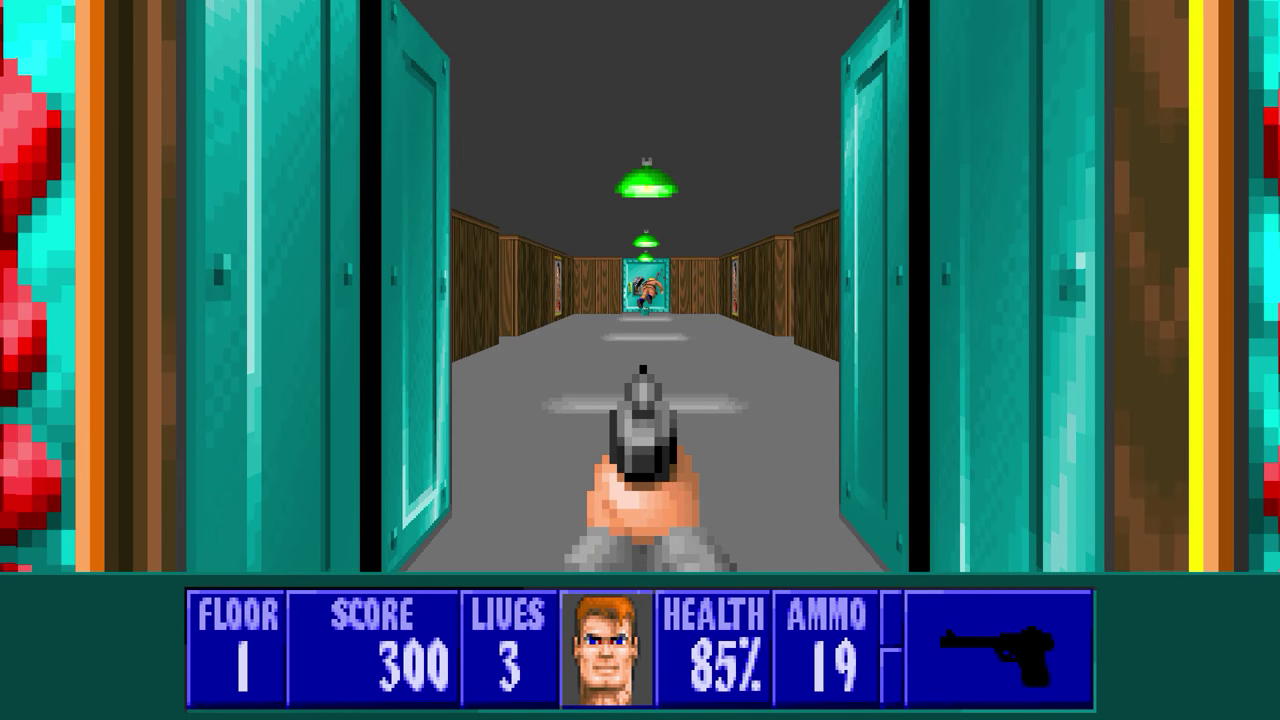
key(ctrl)
key(Right)
key(Left)
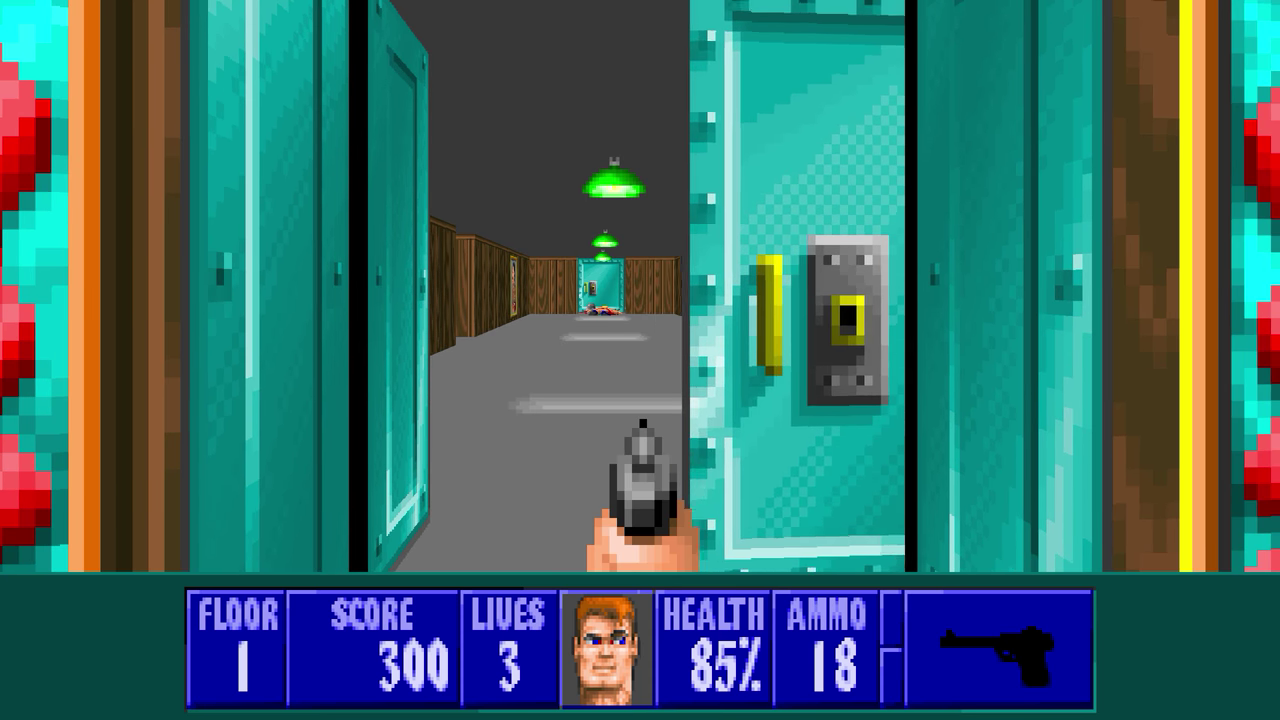
key(Up)
key(Up)
key(space)
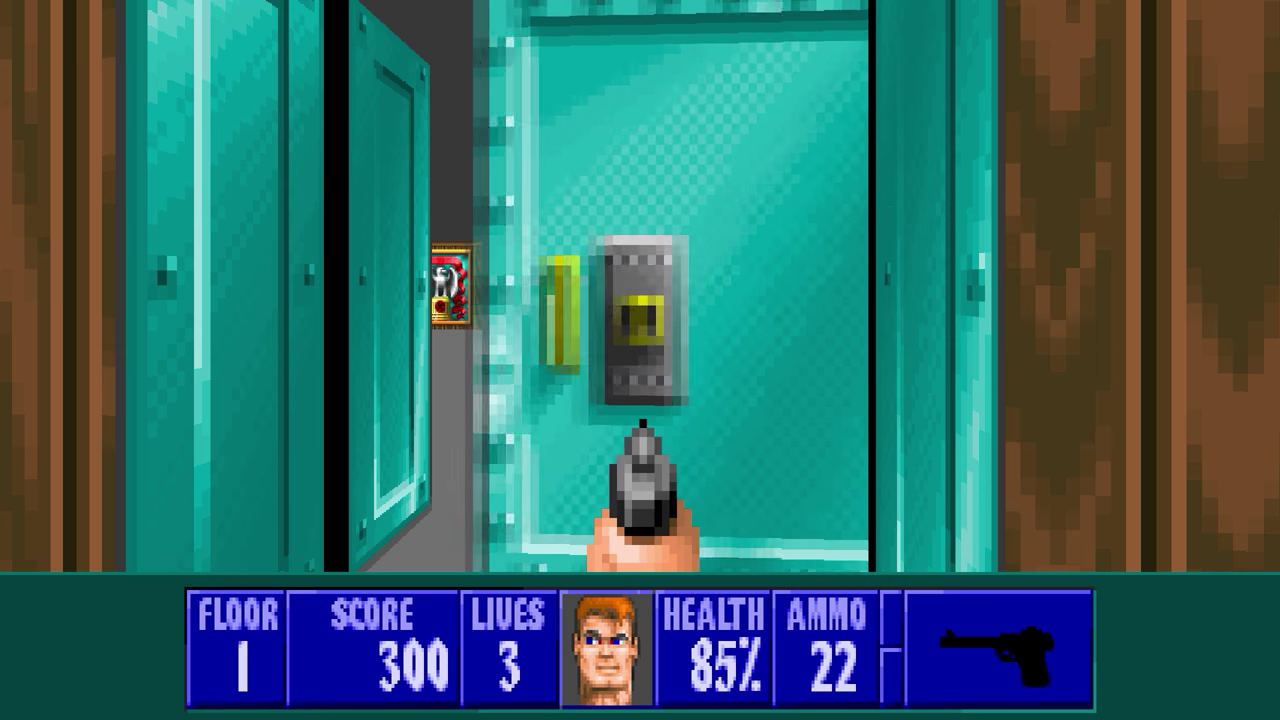
key(Up)
key(ctrl)
key(ctrl)
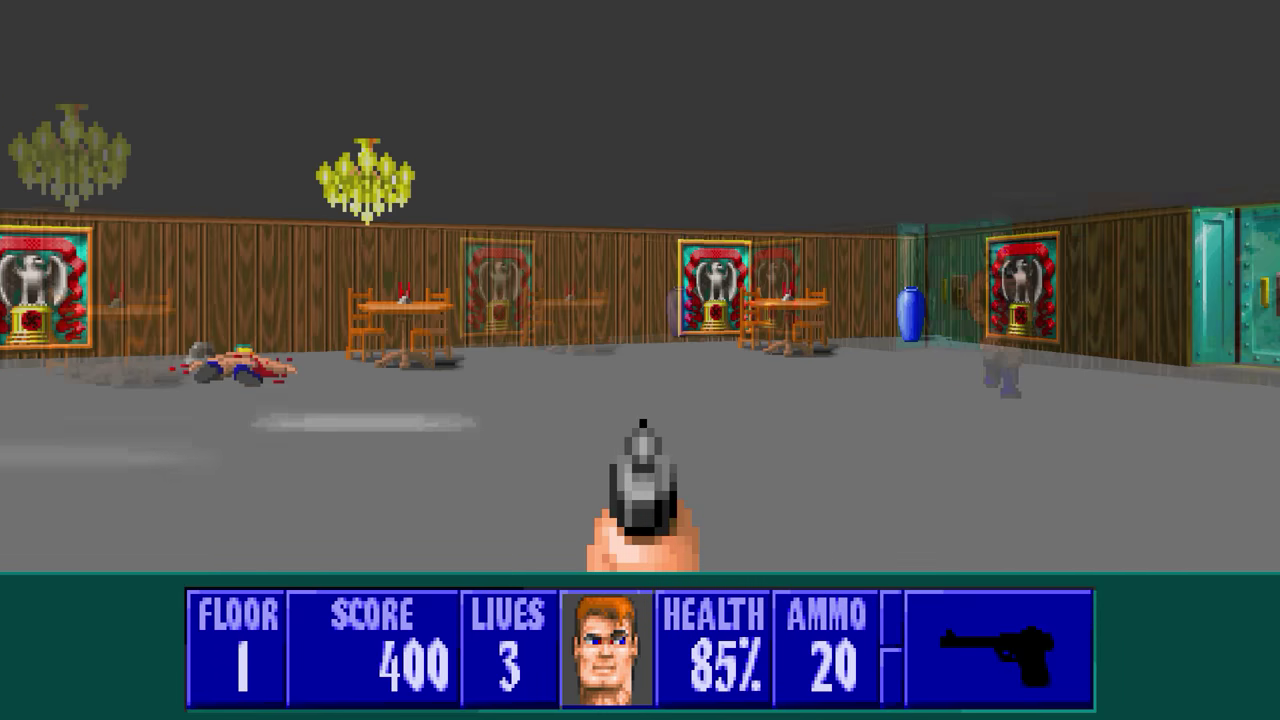
key(a)
key(d)
key(ctrl)
key(ctrl)
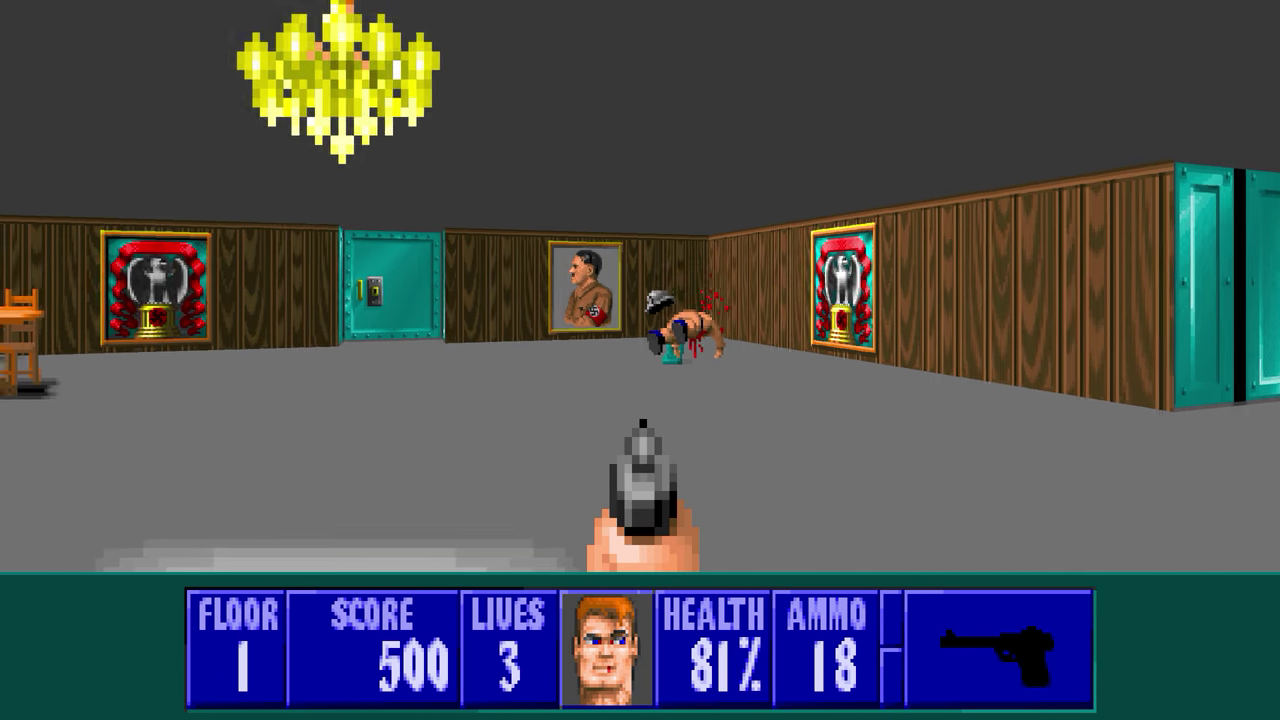
key(w)
key(Left)
key(w)
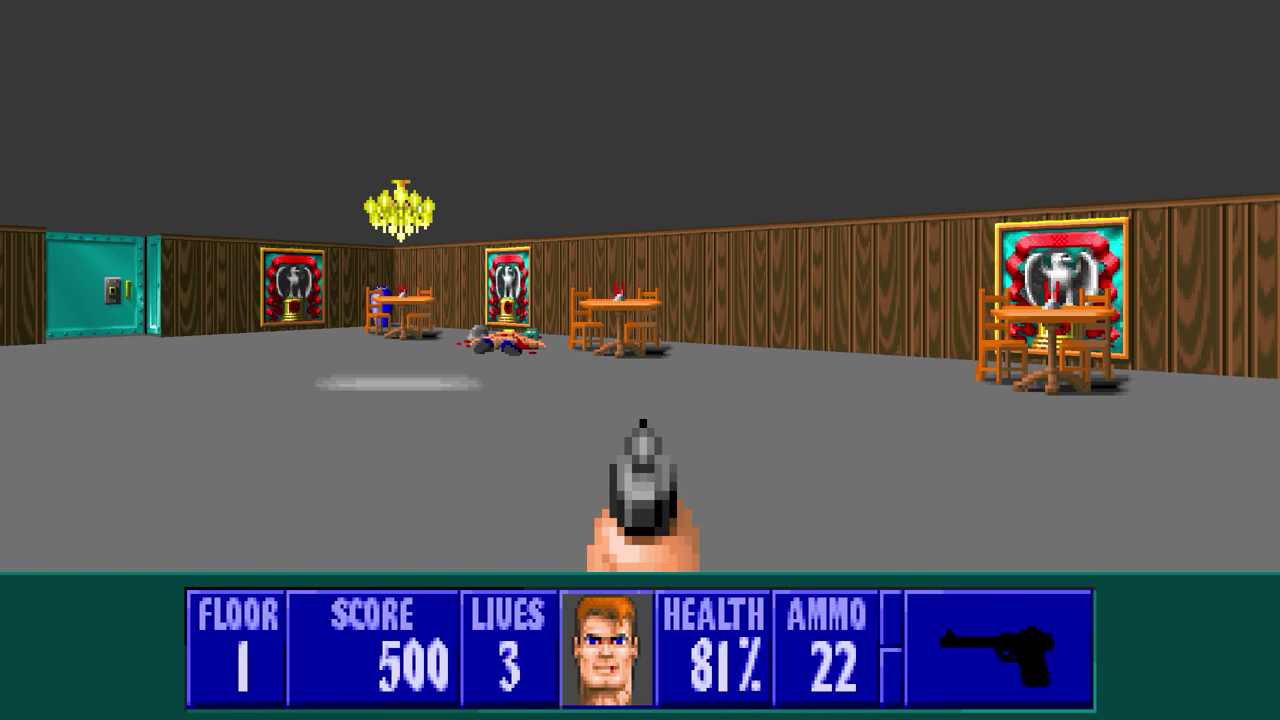
key(w)
key(Left)
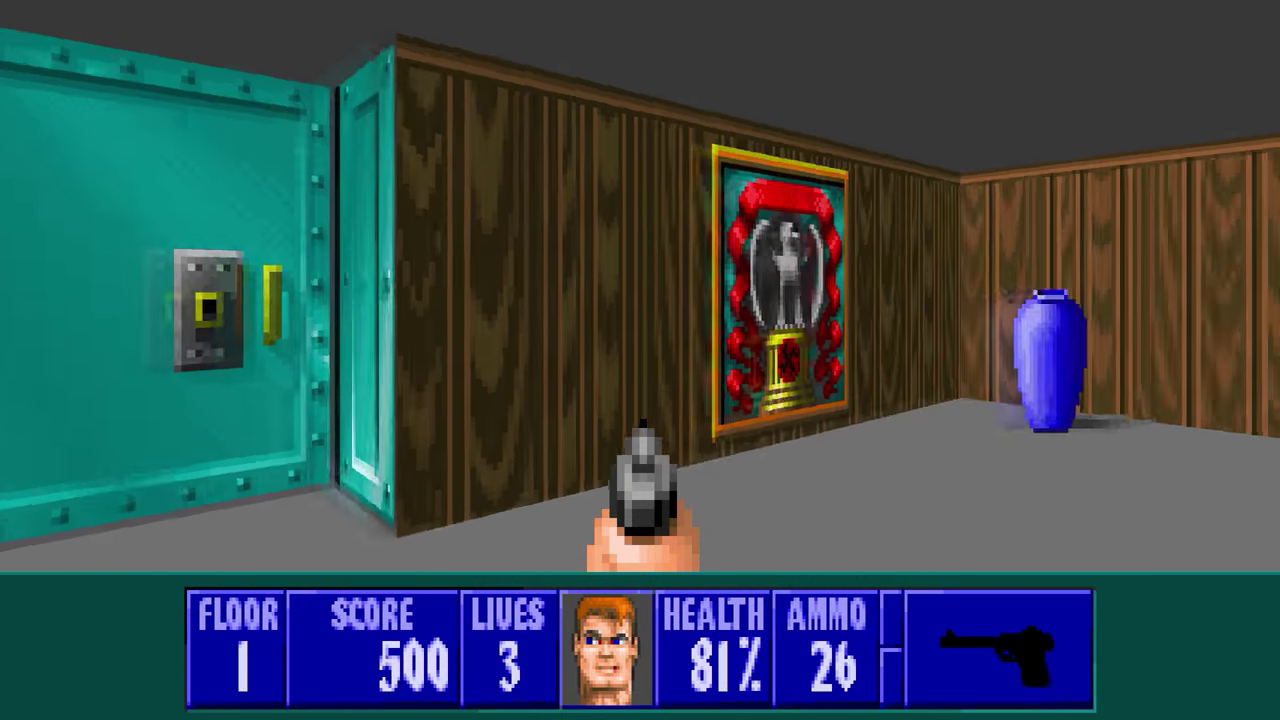
key(Right)
key(ctrl)
key(Left)
key(ctrl)
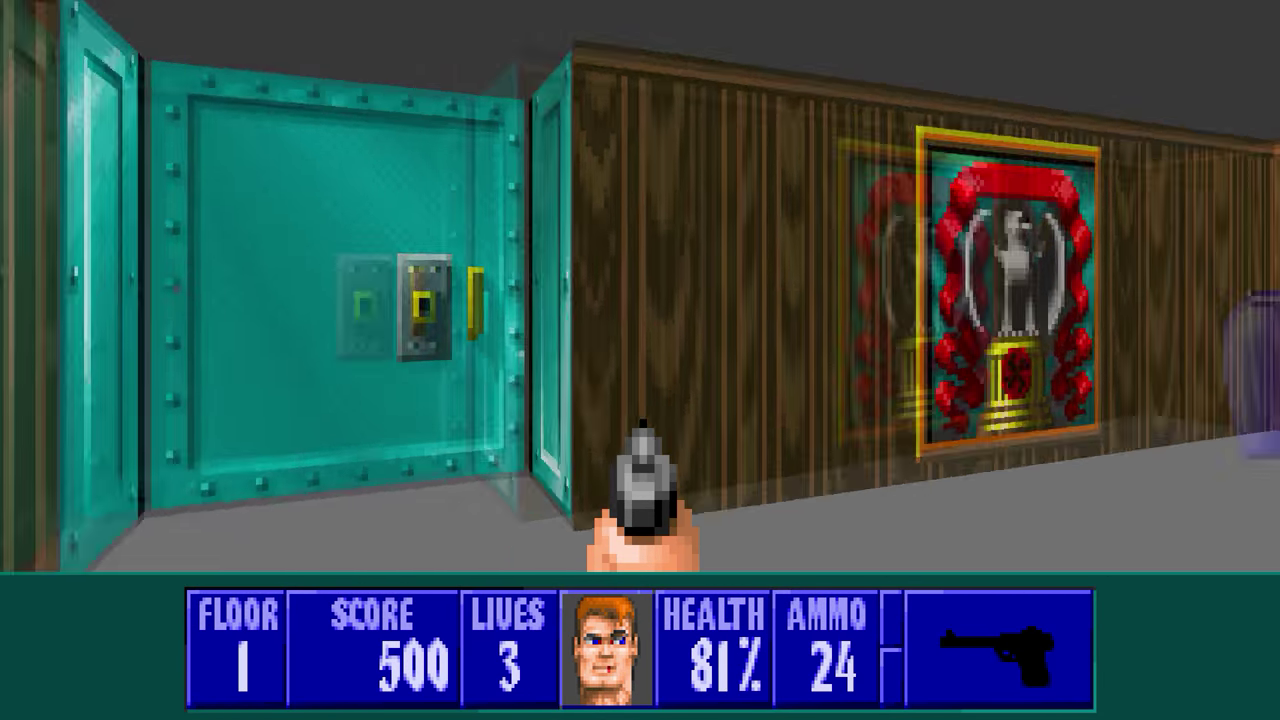
key(Up)
key(Up)
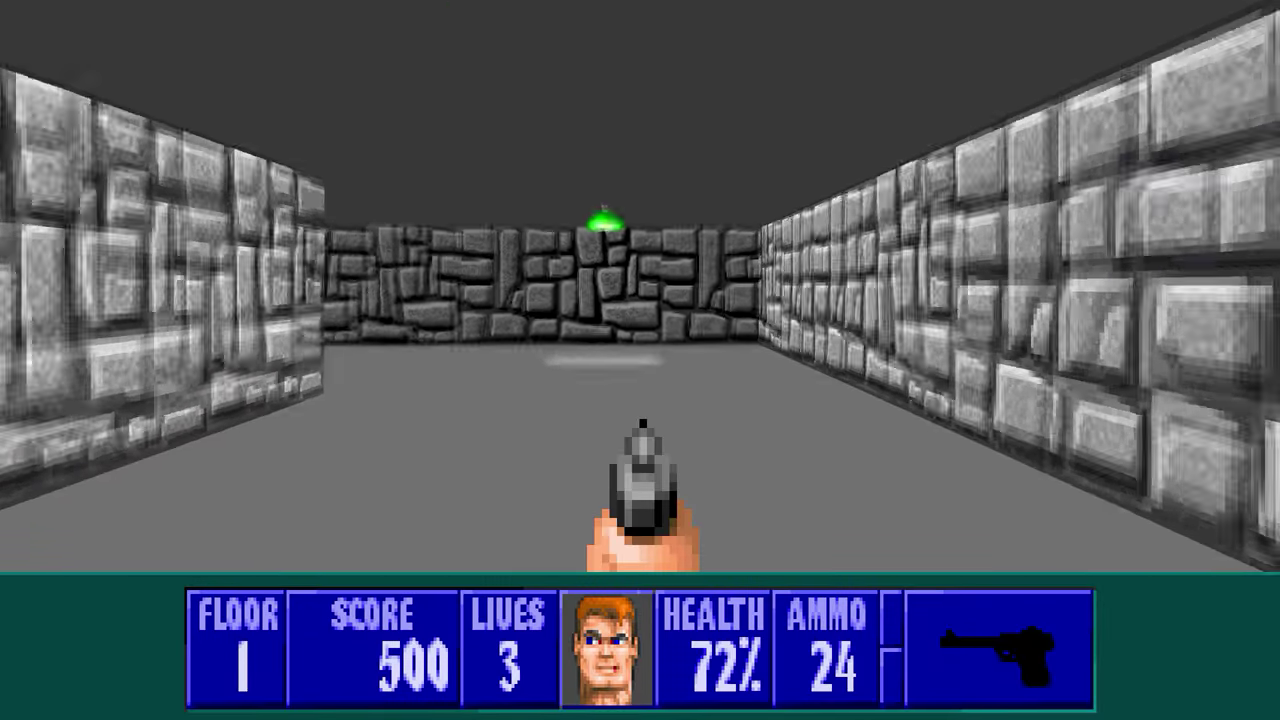
key(Up)
key(ctrl)
key(ctrl)
key(ctrl)
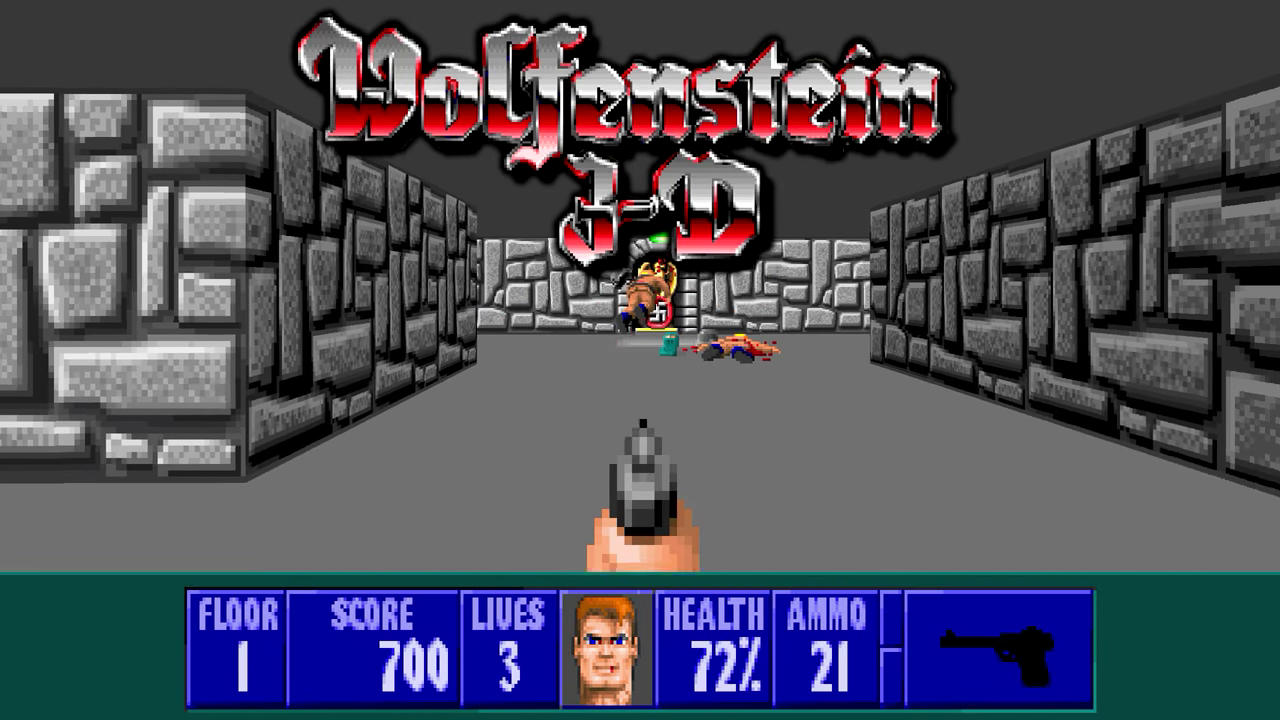
key(ctrl)
key(Up)
key(Left)
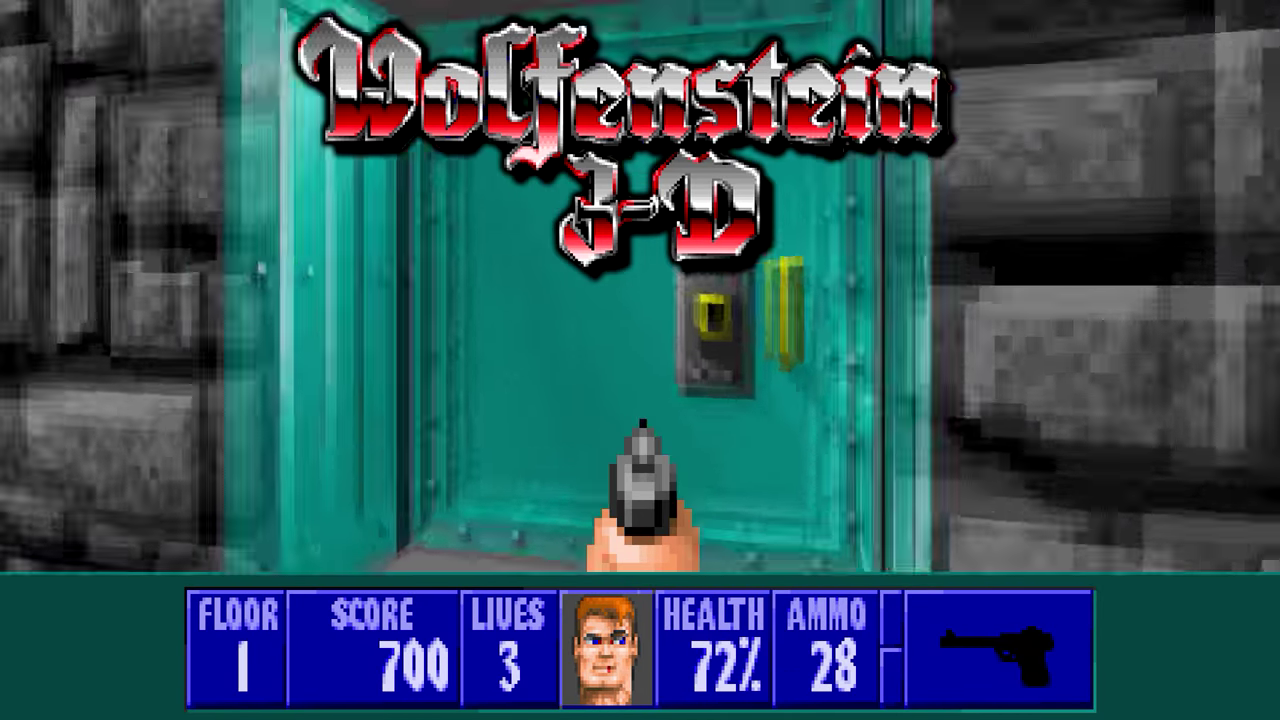
key(space)
key(Up)
key(ctrl)
key(ctrl)
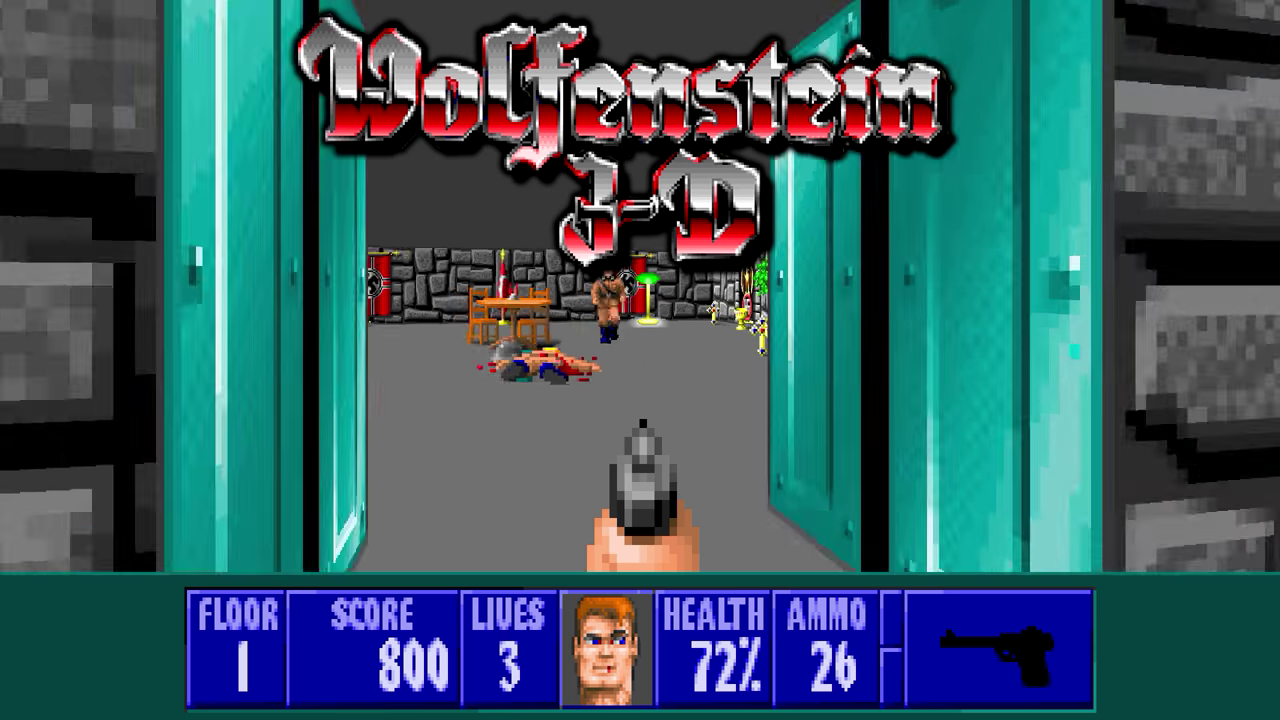
key(ctrl)
key(ctrl)
key(Up)
key(ctrl)
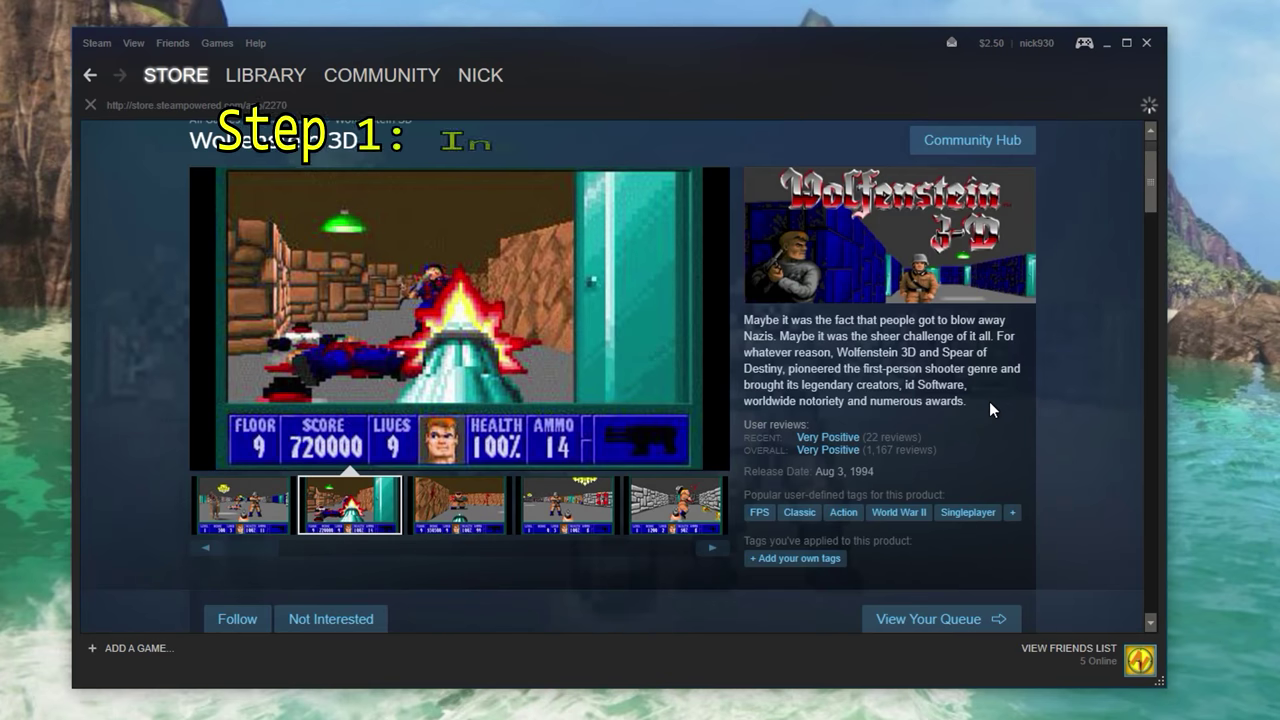
Look over the Wolfenstein 3D store page in Steam, including the purchase options for the game and the Wolf Pack.
scroll(989, 401, up, 1)
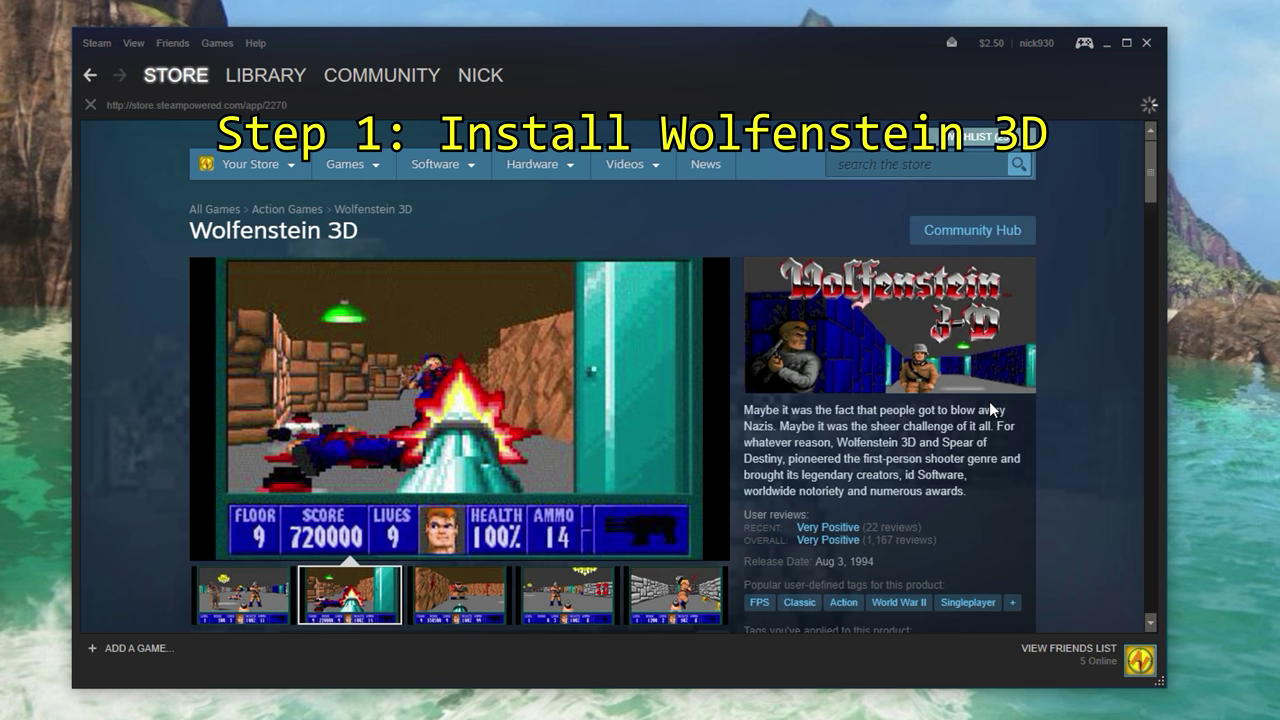
drag(1148, 181, 1139, 240)
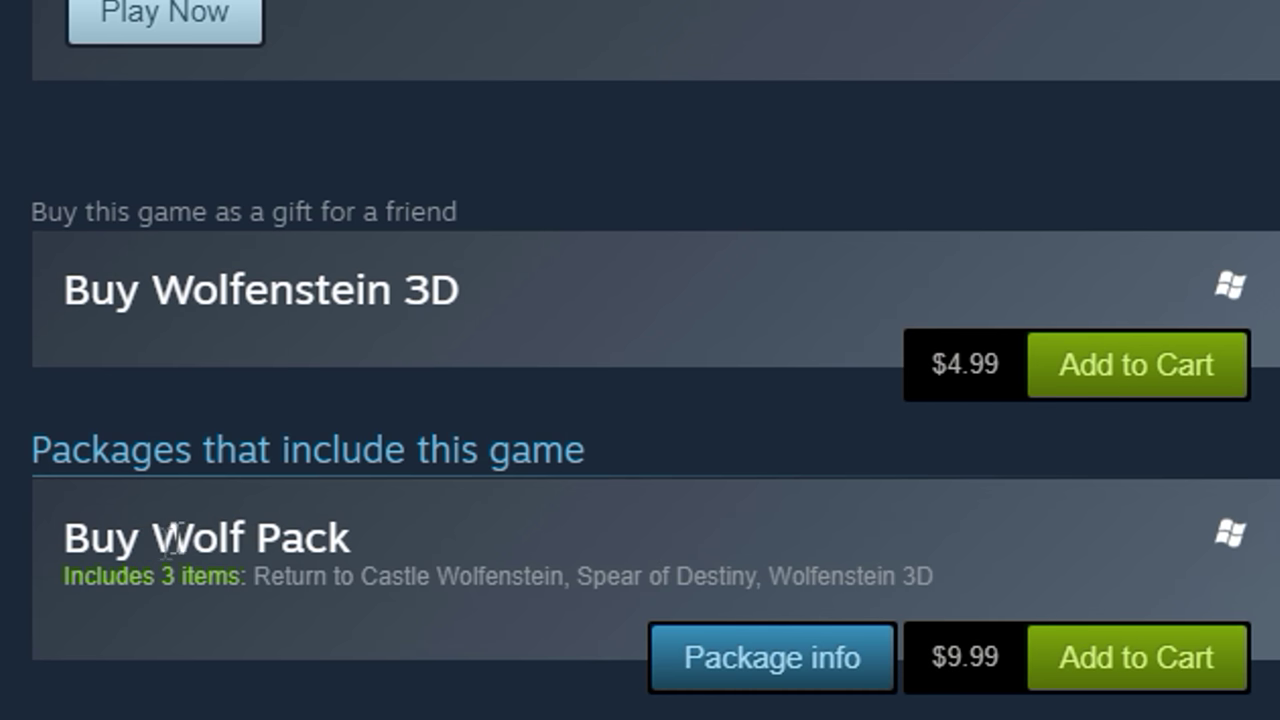
scroll(555, 475, up, 15)
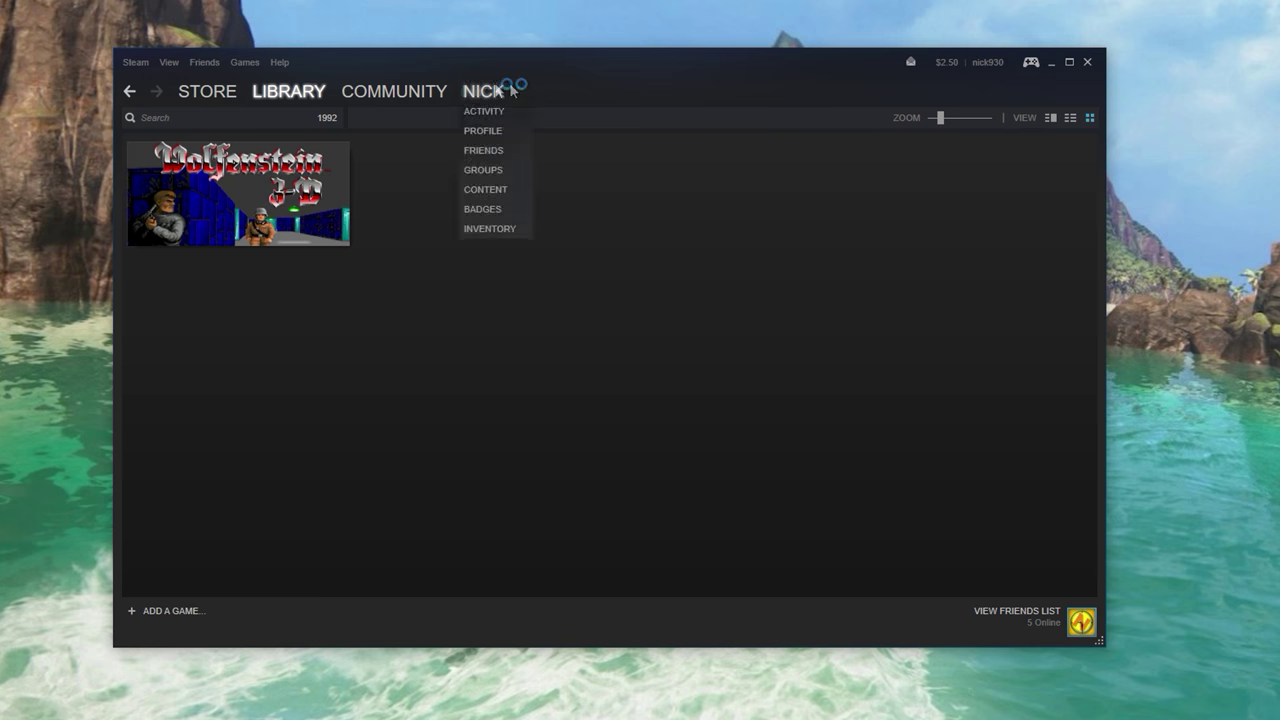
Start installing Wolfenstein 3D from the Steam library, with the Steam window moved aside to uncover the desktop.
drag(626, 86, 820, 51)
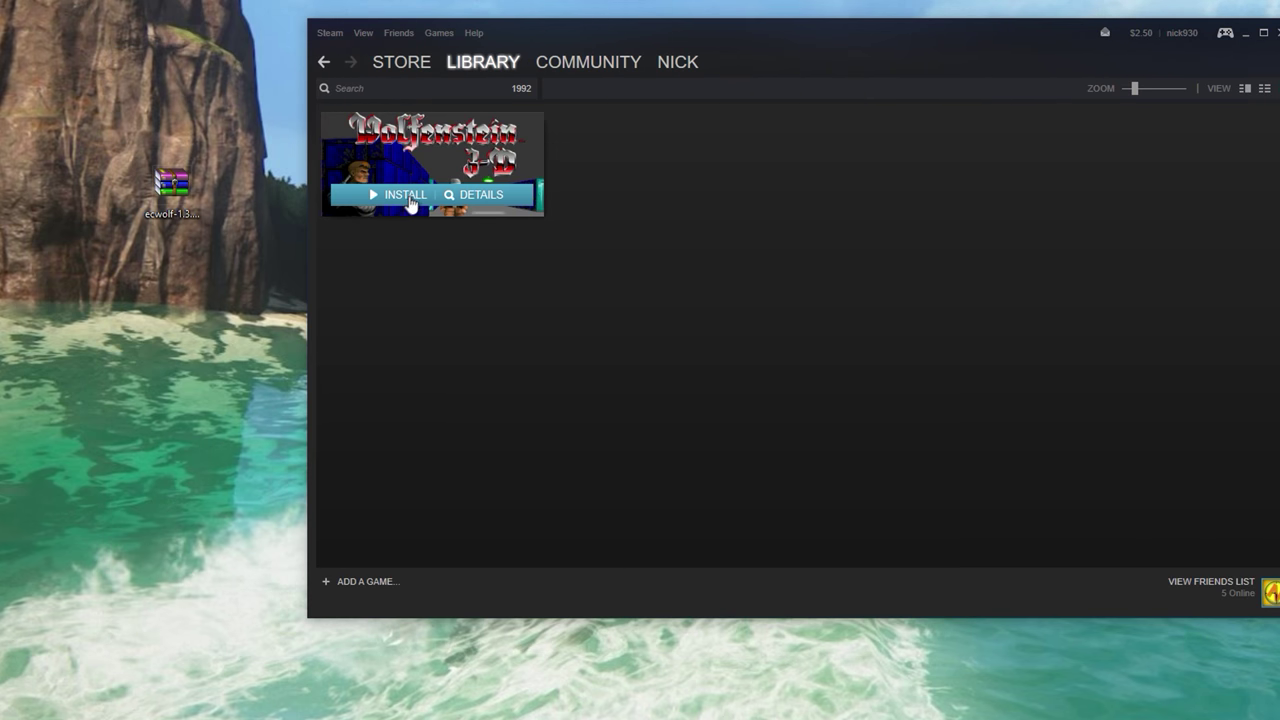
click(410, 198)
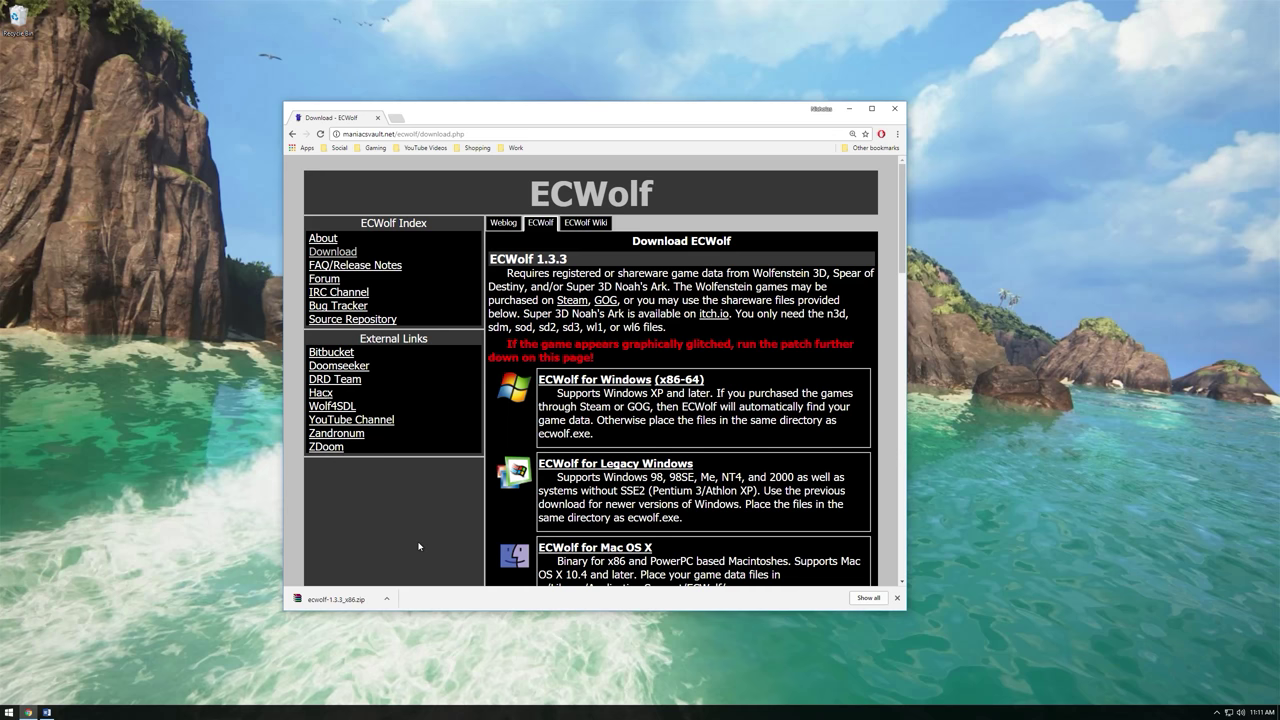
Switch to the browser and move the downloaded ecwolf-1.3.3_x86.zip from the Downloads folder to the desktop.
click(386, 602)
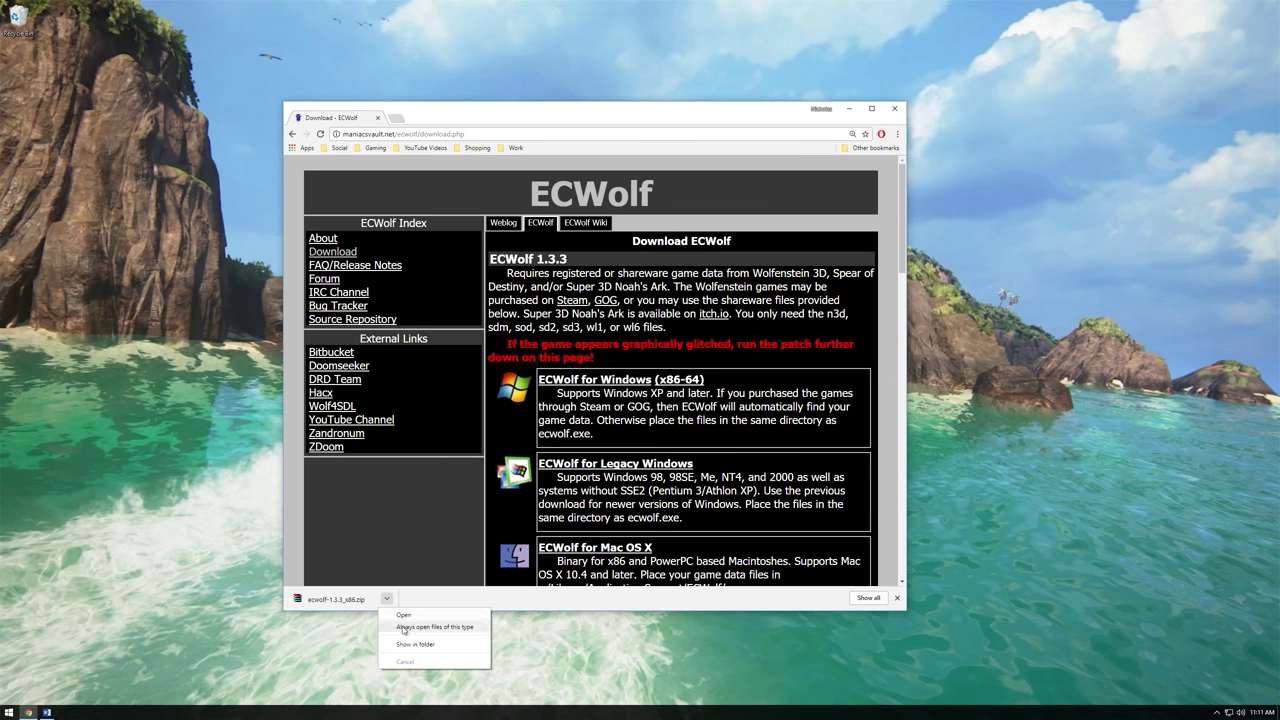
click(417, 646)
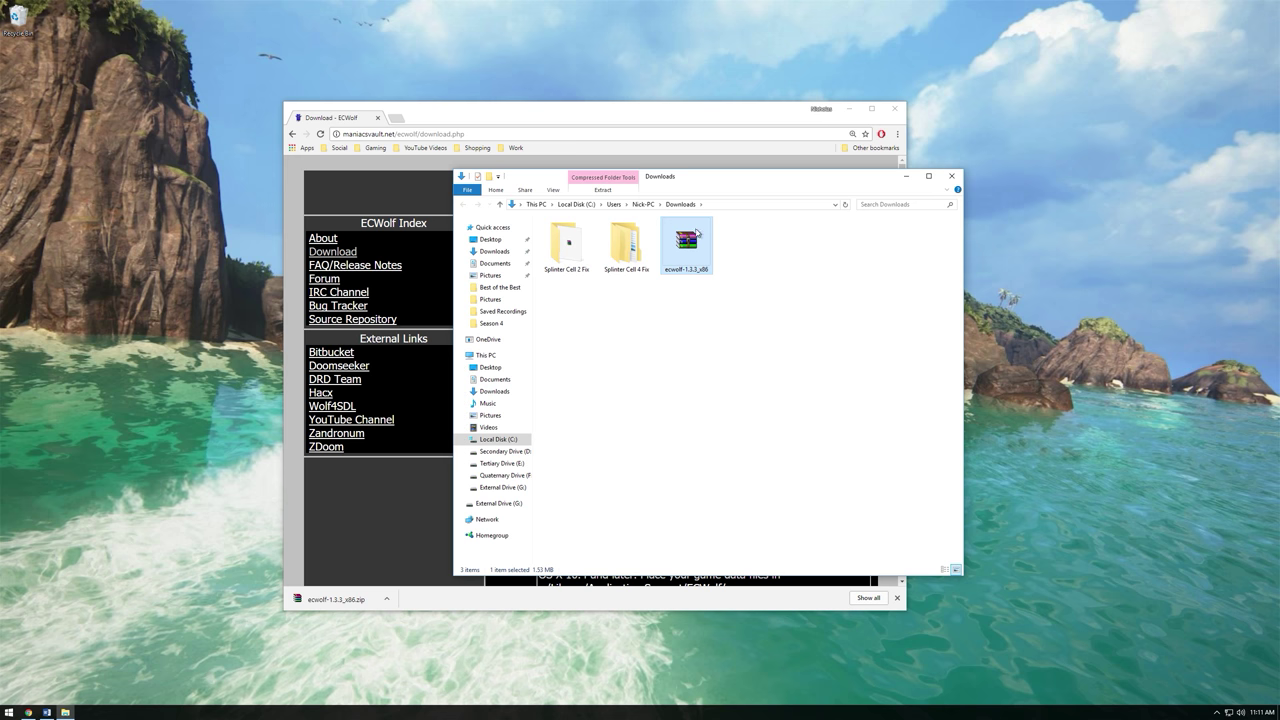
drag(697, 233, 159, 293)
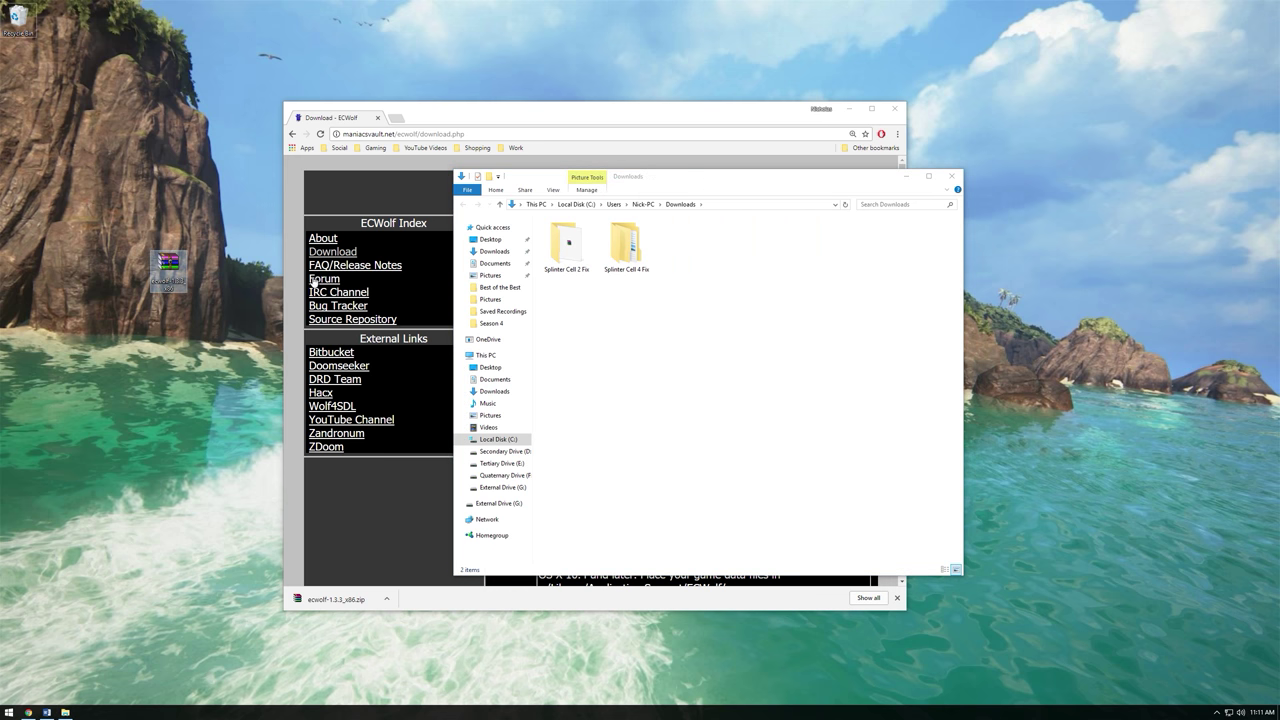
click(951, 176)
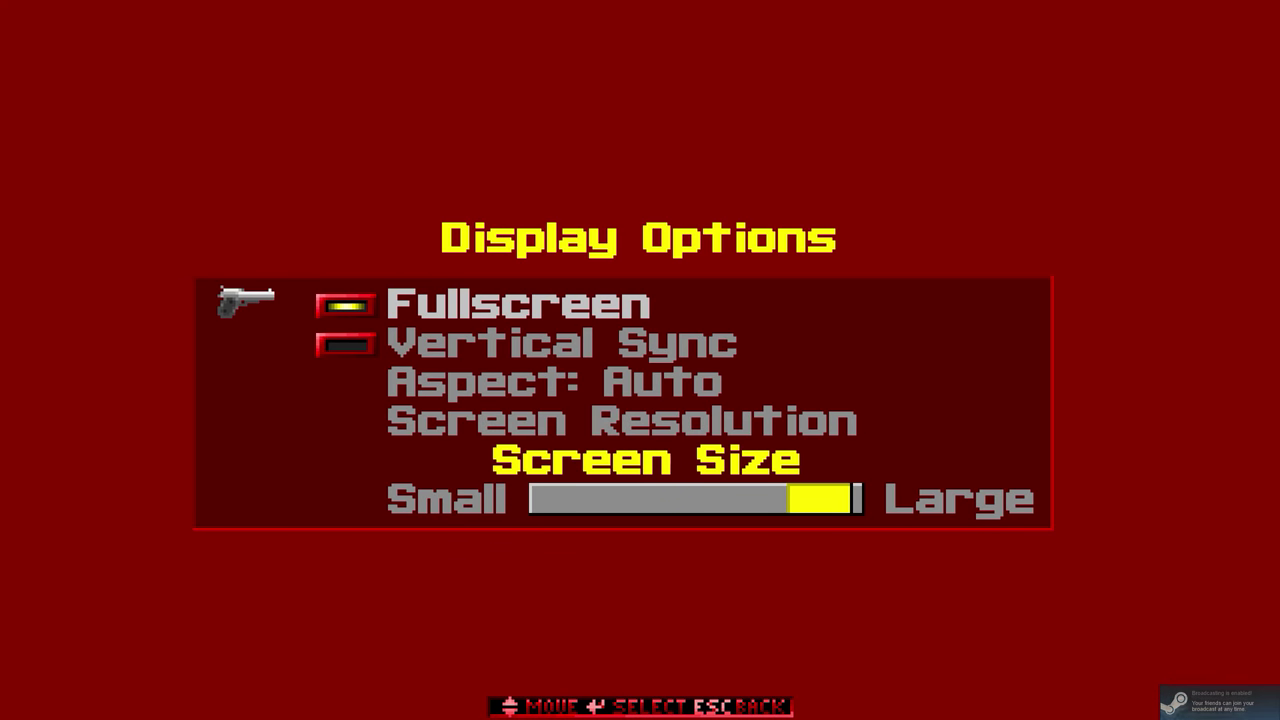
Open the Screen Resolution settings from the game's Display Options.
key(Down)
key(Down)
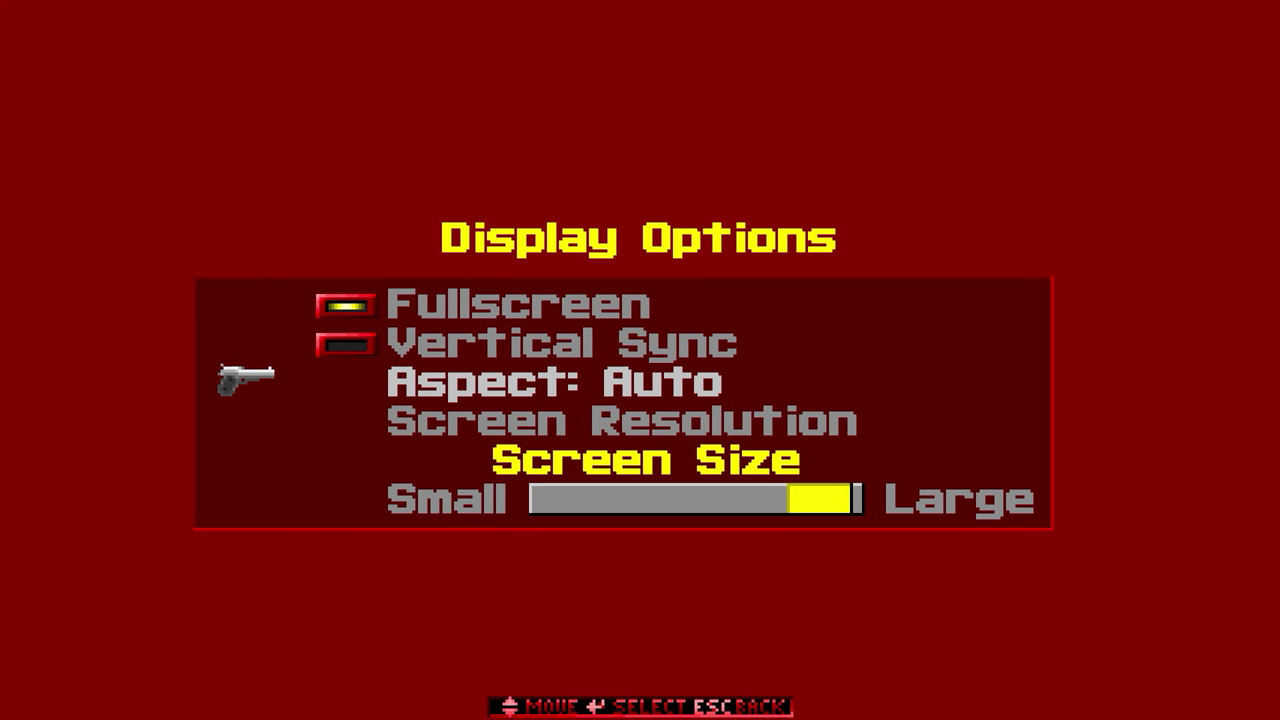
key(Down)
key(Down)
key(Up)
key(Return)
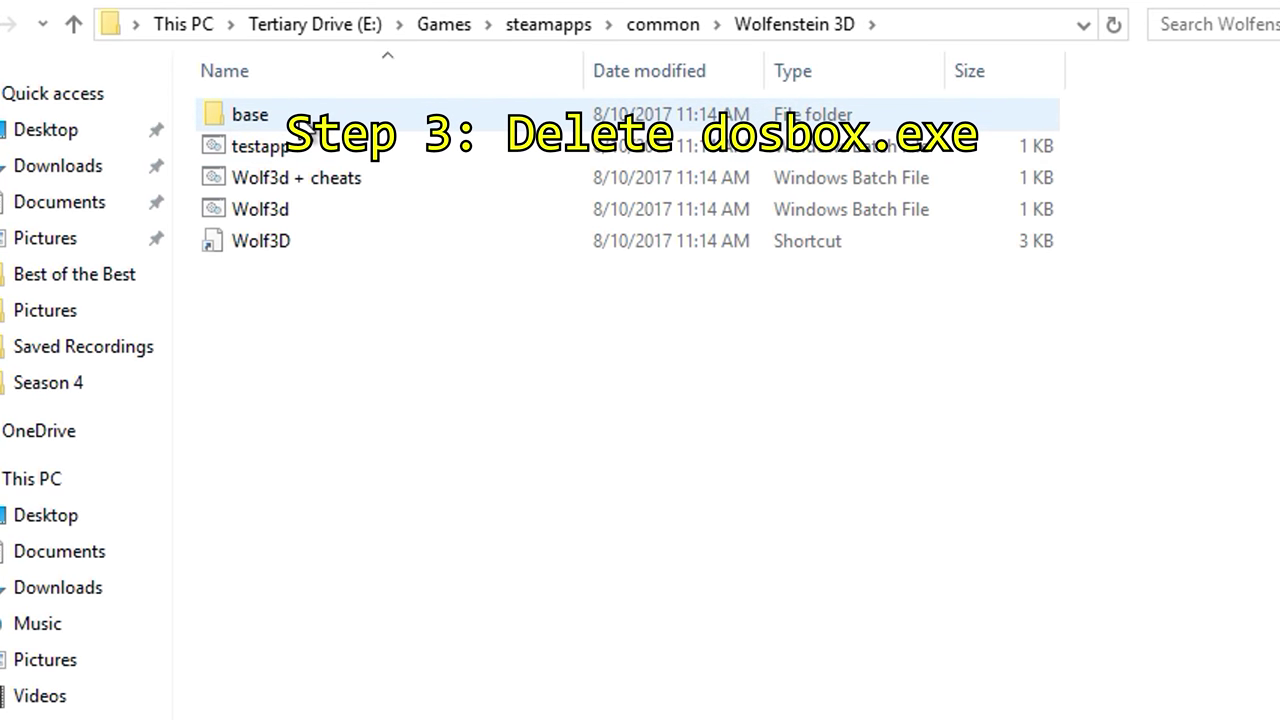
Delete the dosbox application from the base folder of the Wolfenstein 3D installation.
double_click(308, 121)
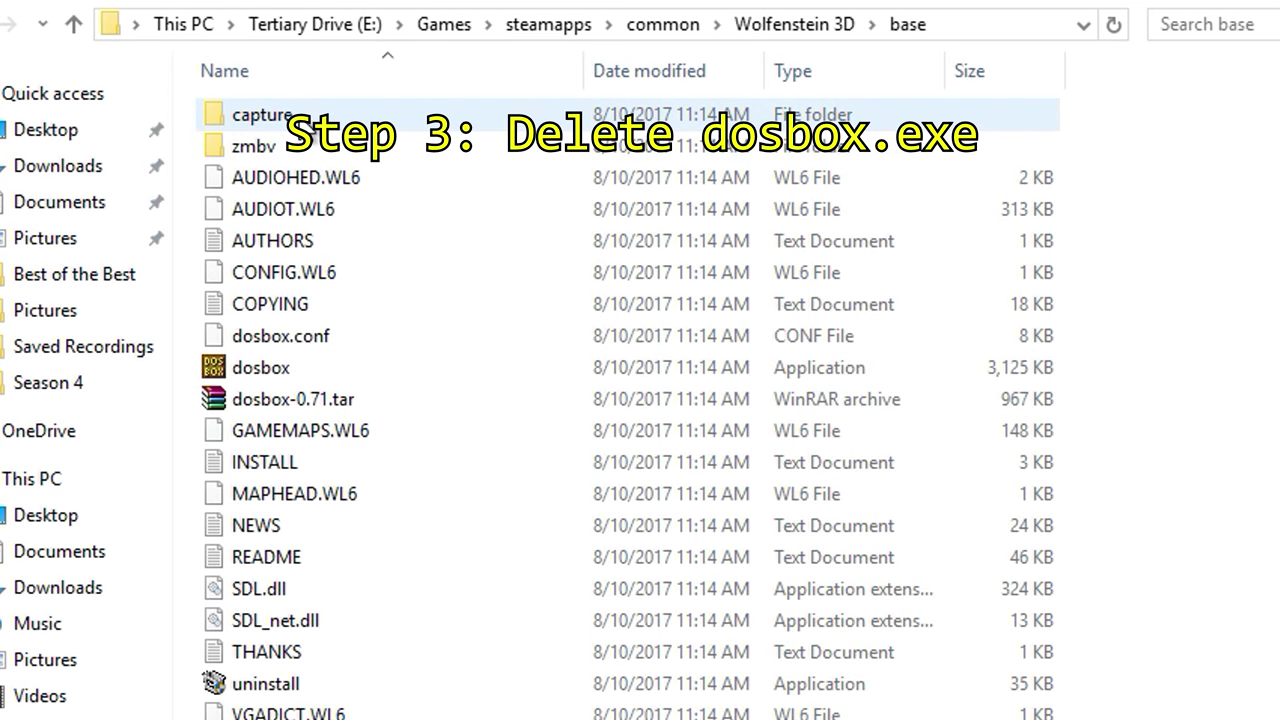
click(315, 358)
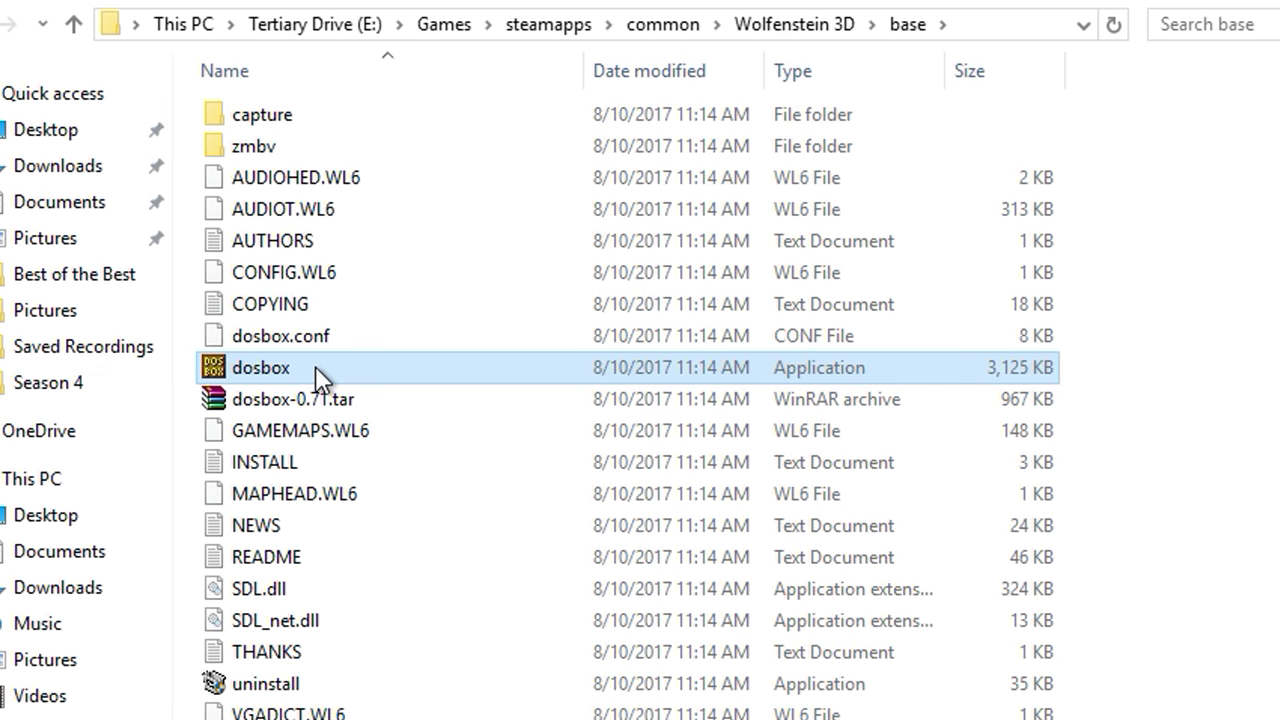
right_click(315, 366)
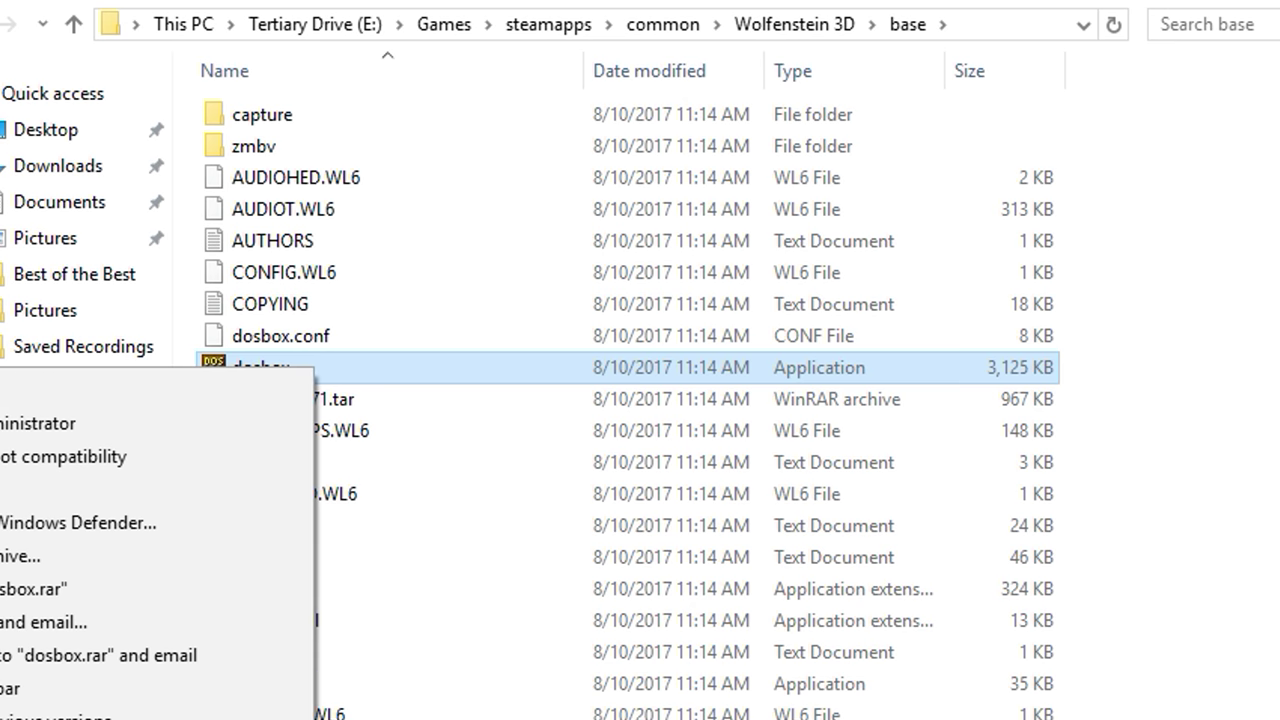
click(130, 719)
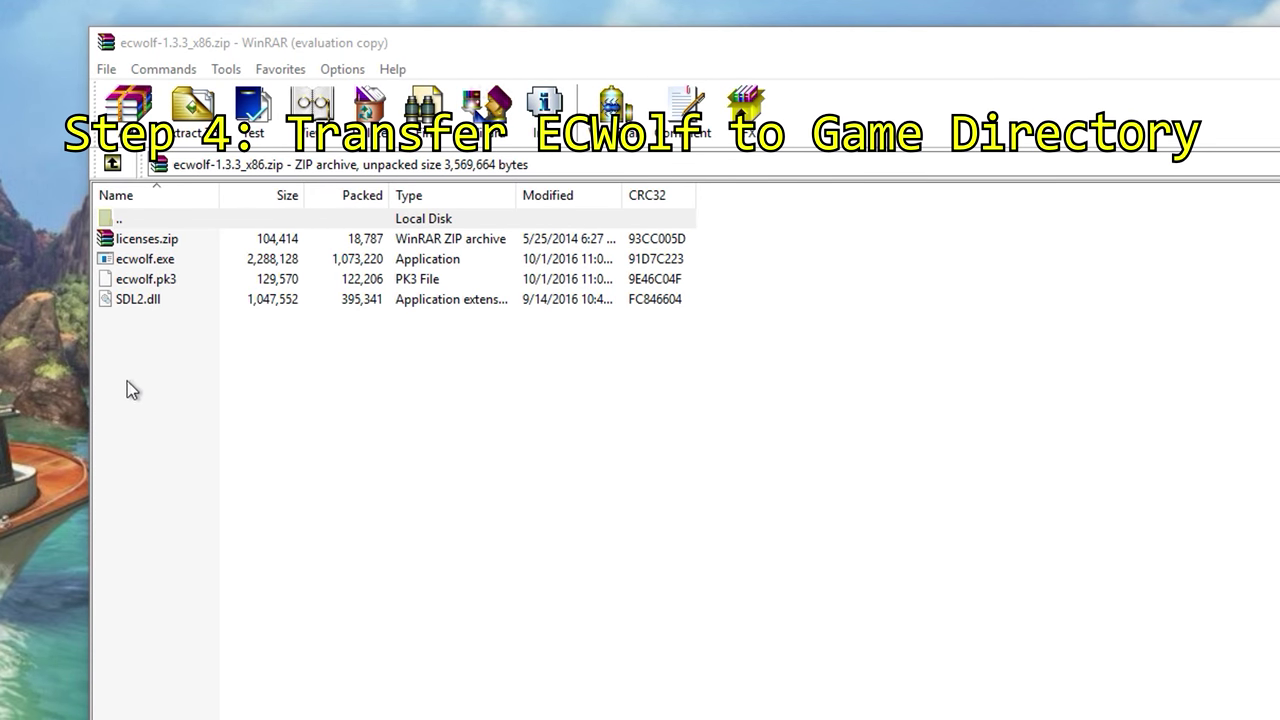
Copy all four files from ecwolf-1.3.3_x86.zip into the base folder and rename the ecwolf application to dosbox.
drag(303, 352, 160, 250)
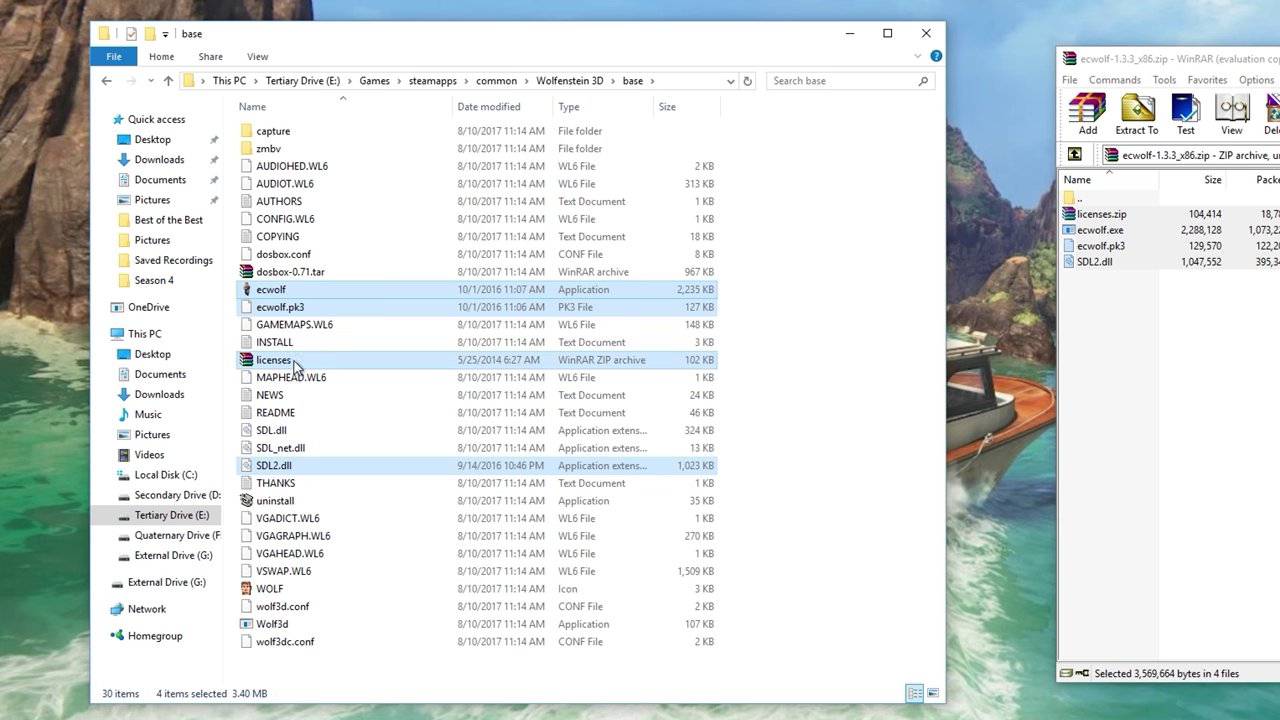
click(293, 290)
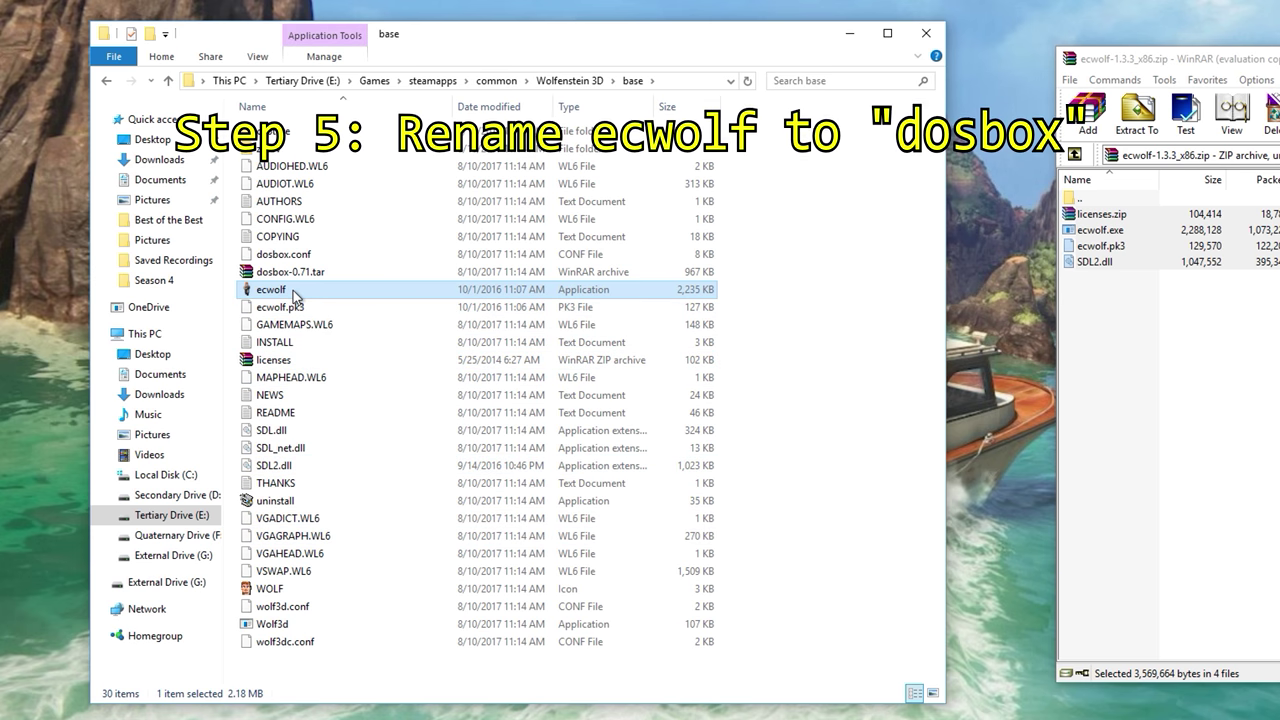
right_click(293, 290)
click(88, 689)
text(d)
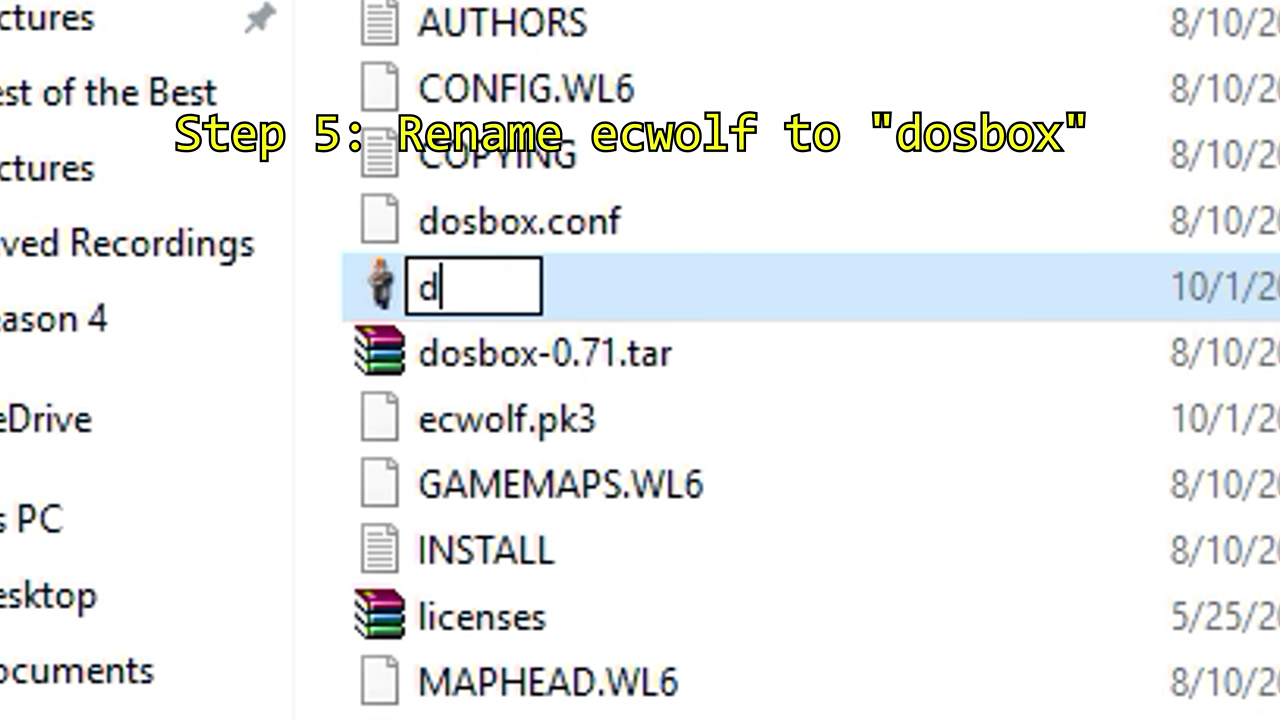
text(osbox)
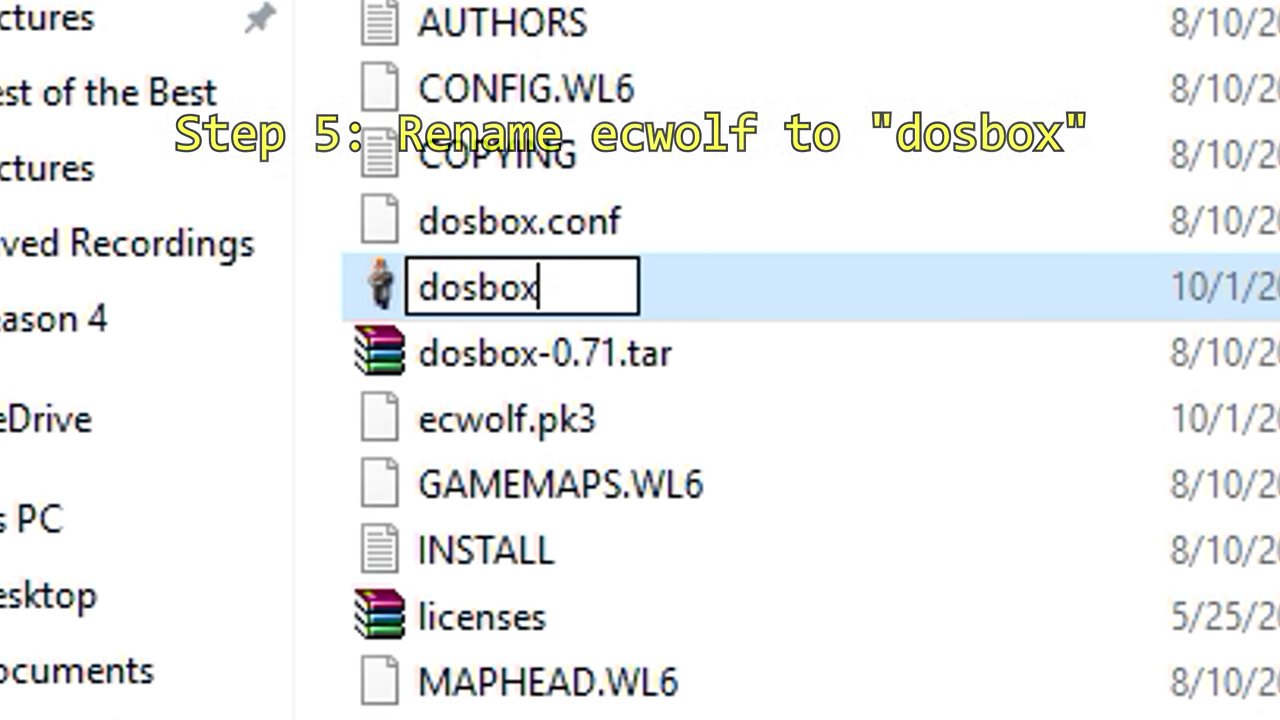
key(Return)
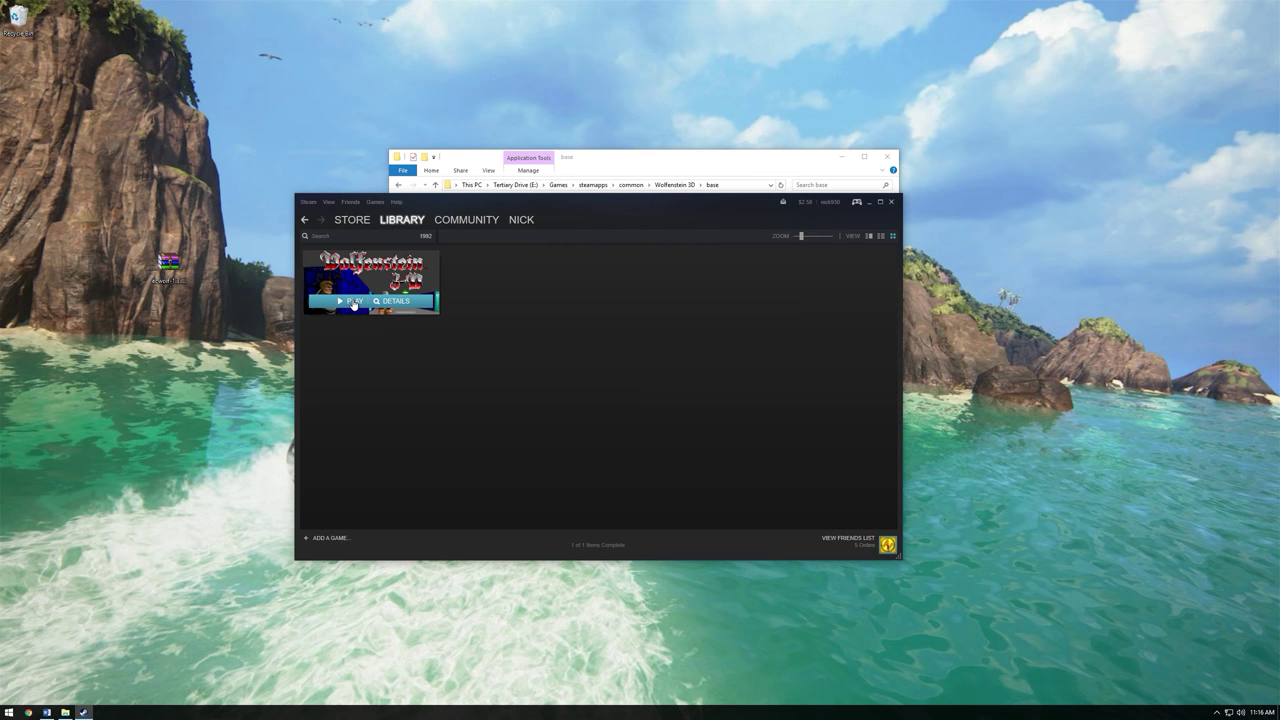
Launch Wolfenstein 3D from the Steam library and move down the game's Screen Resolution list to 3840x2160.
click(353, 303)
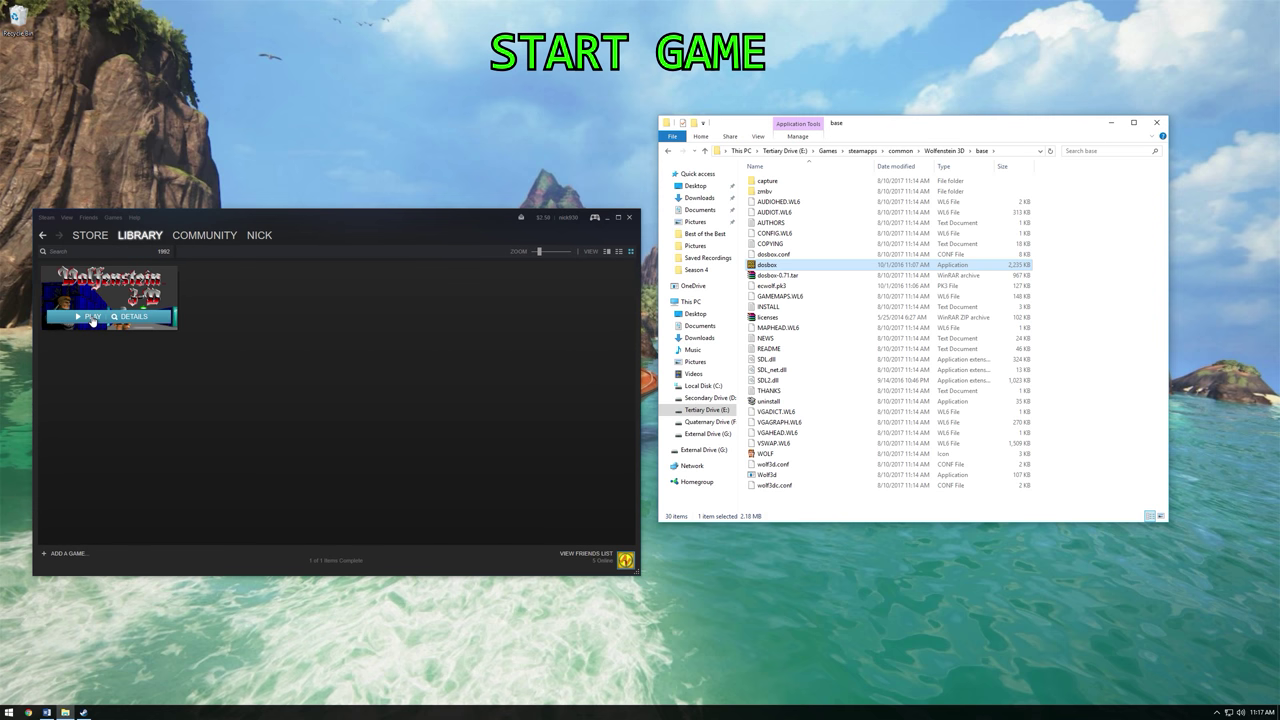
click(90, 317)
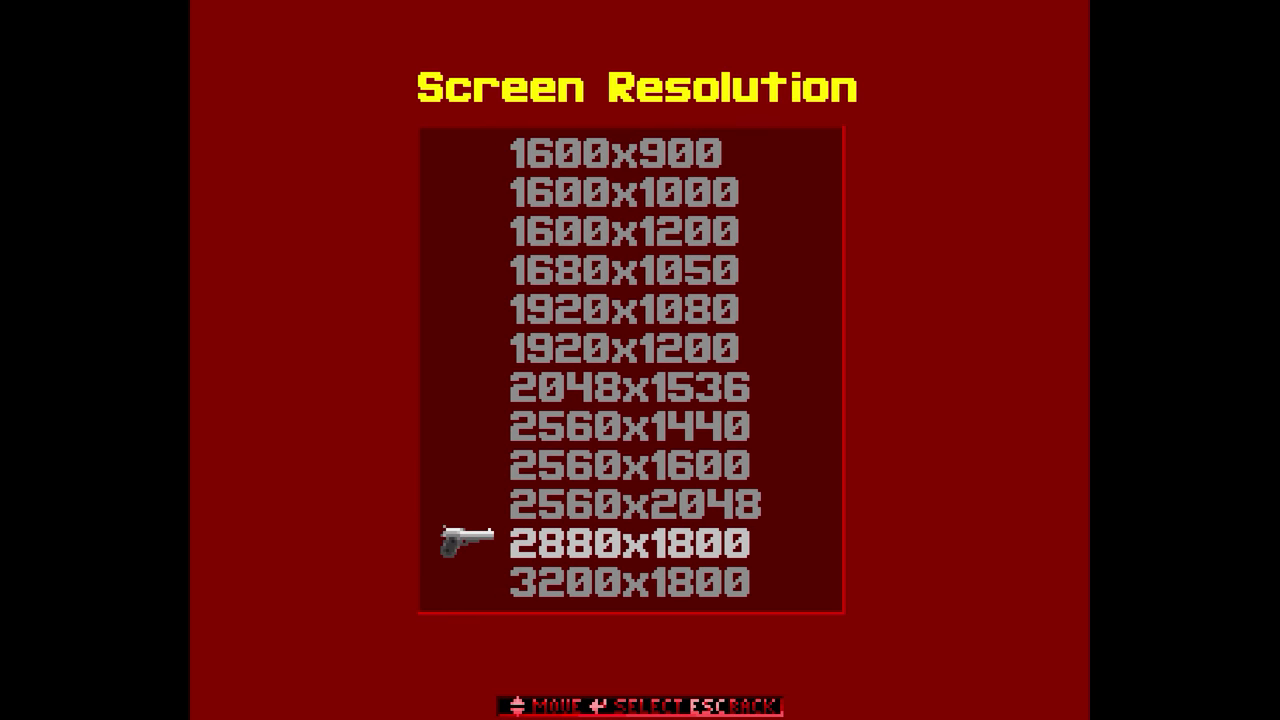
key(Down)
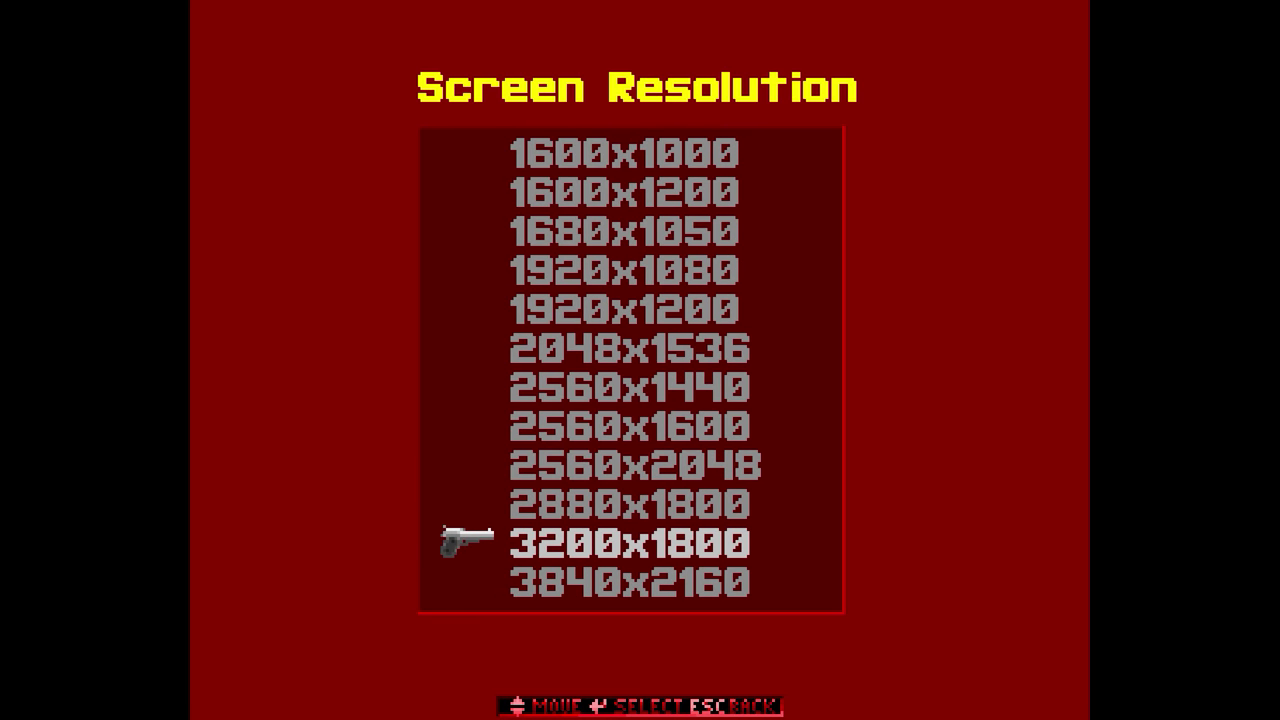
key(Down)
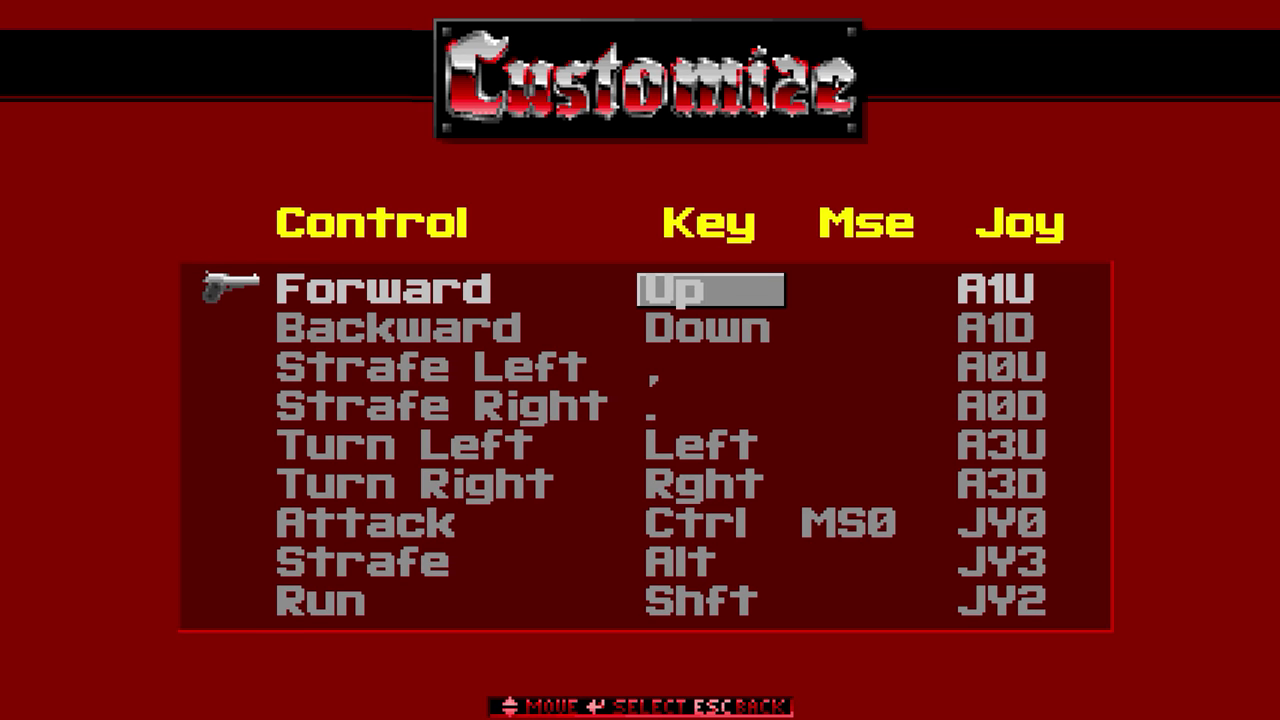
In the Customize controls screen, bind Forward to W and Backward to S.
key(Down)
key(Down)
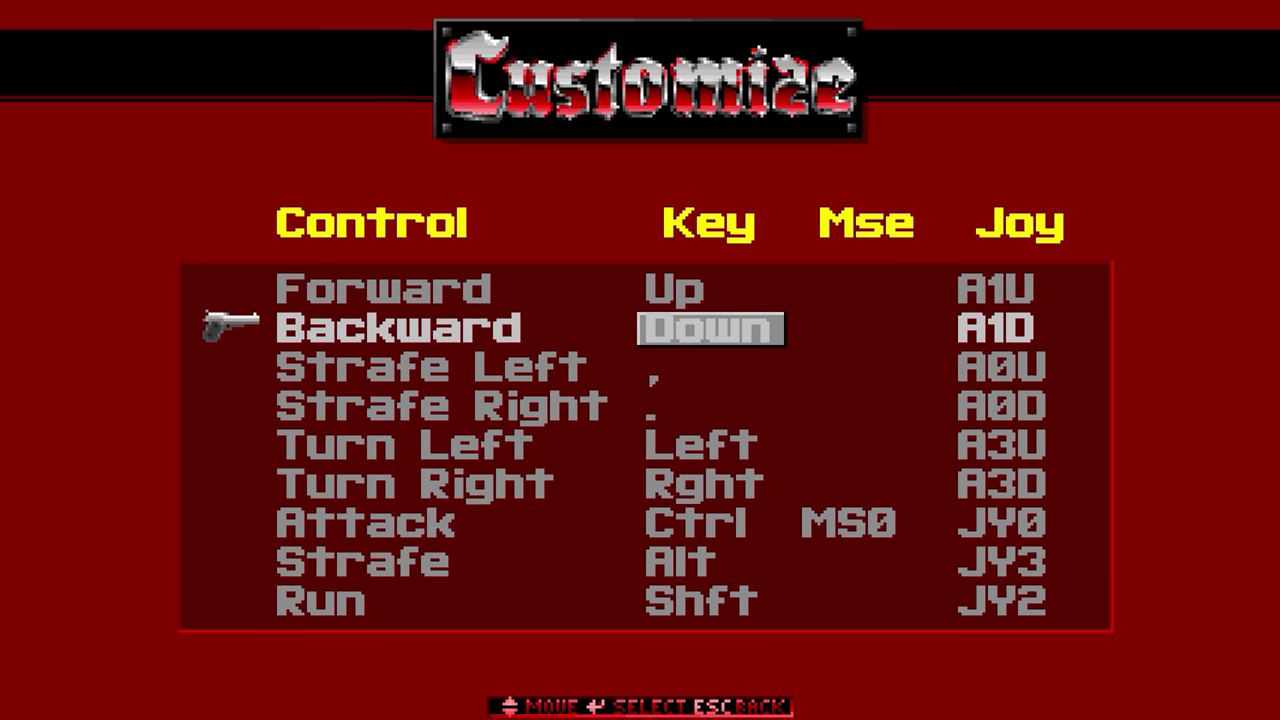
key(Up)
key(Up)
key(Return)
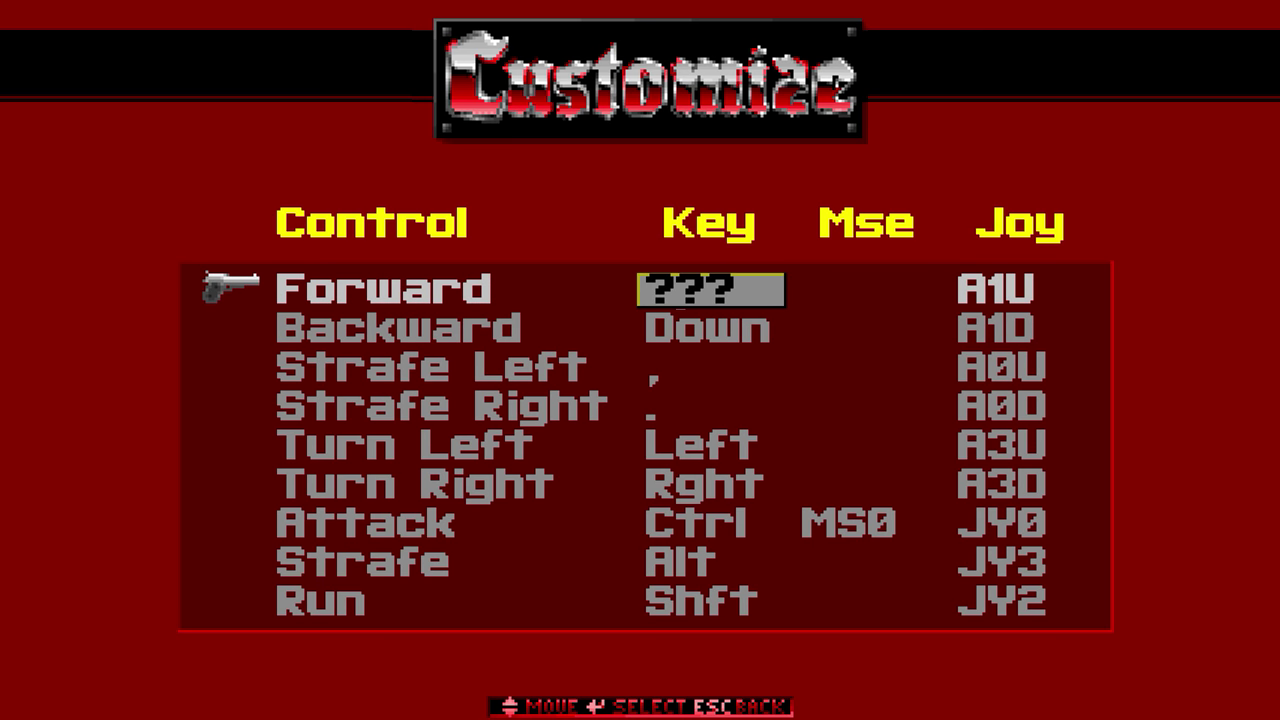
key(w)
key(Down)
key(Return)
key(s)
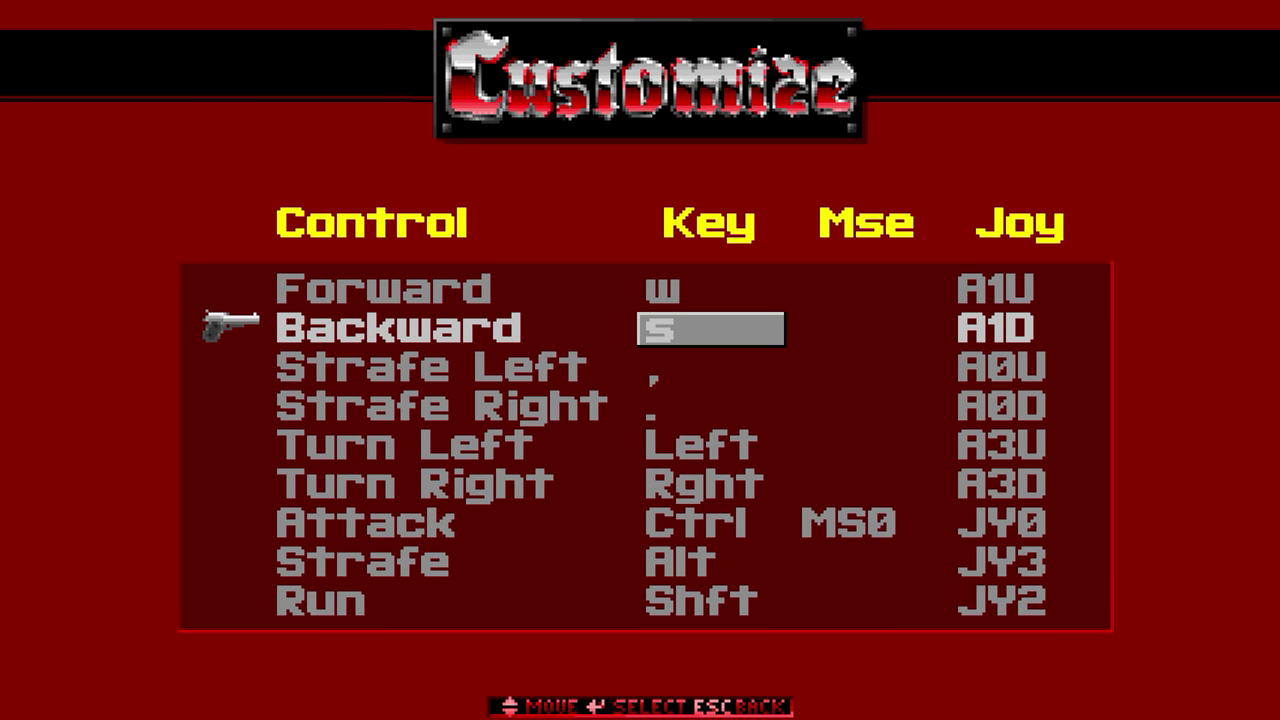
Bind Strafe Left to A and select Strafe Right in the keyboard controls.
key(Down)
key(Return)
key(a)
key(Down)
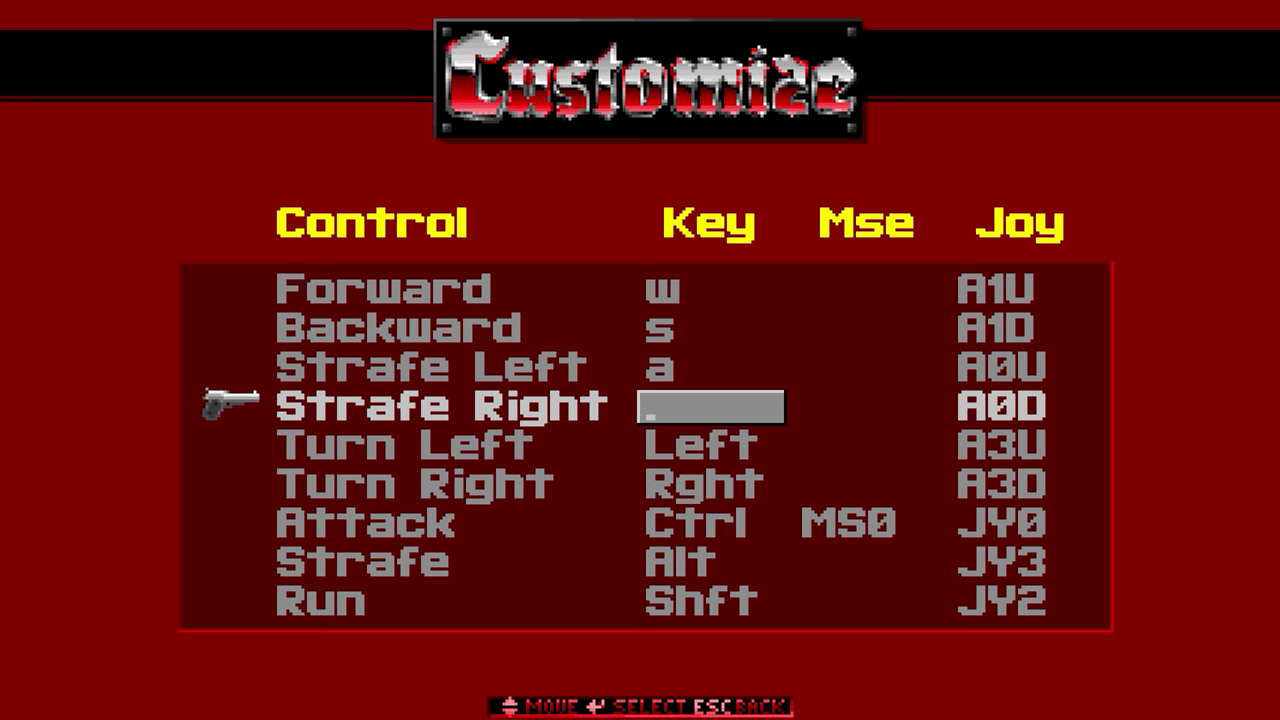
Leave the key bindings, look over the Control settings as far as Disable Y Axis, and exit the settings.
key(Escape)
key(Down)
key(Down)
key(Down)
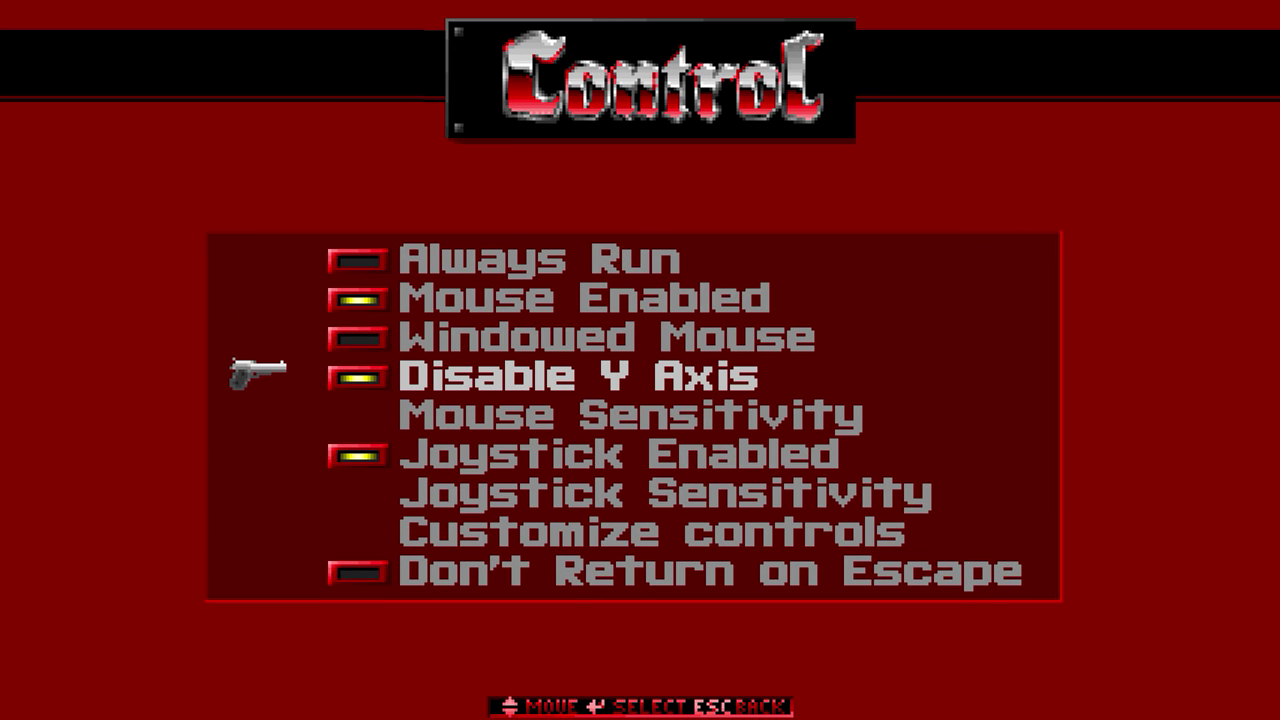
key(Escape)
key(Escape)
key(Escape)
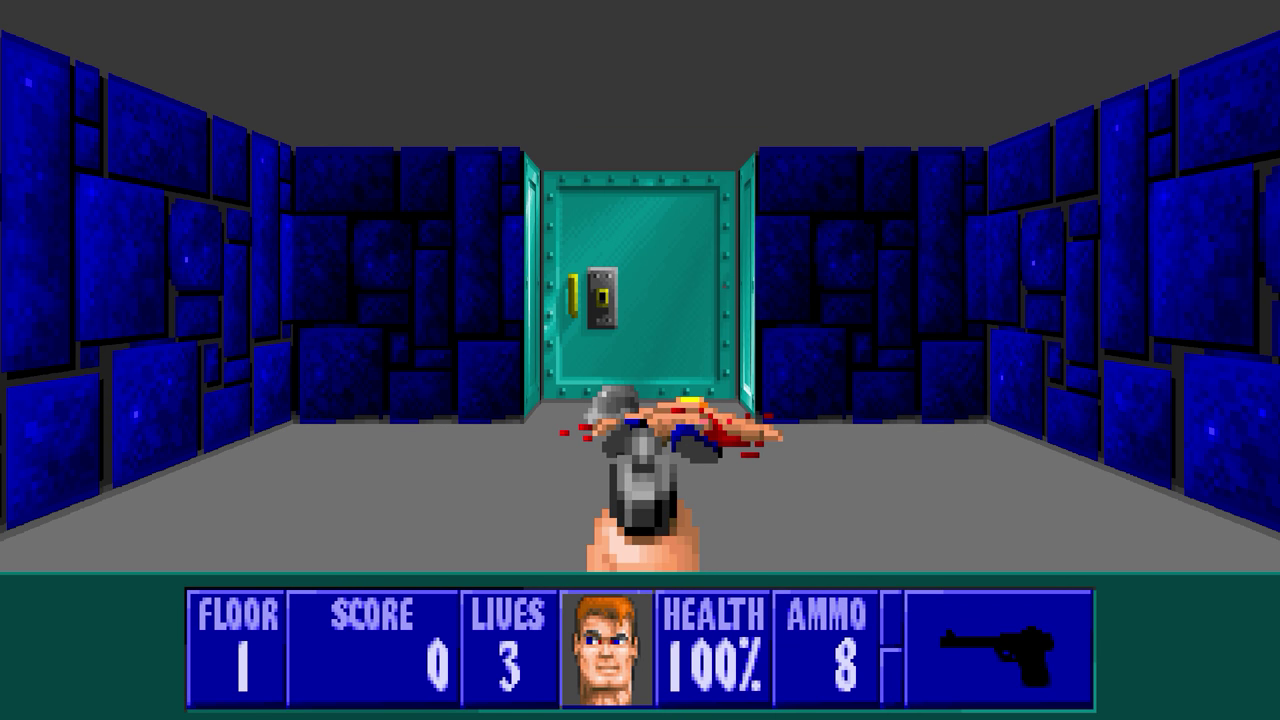
key(Left)
key(w)
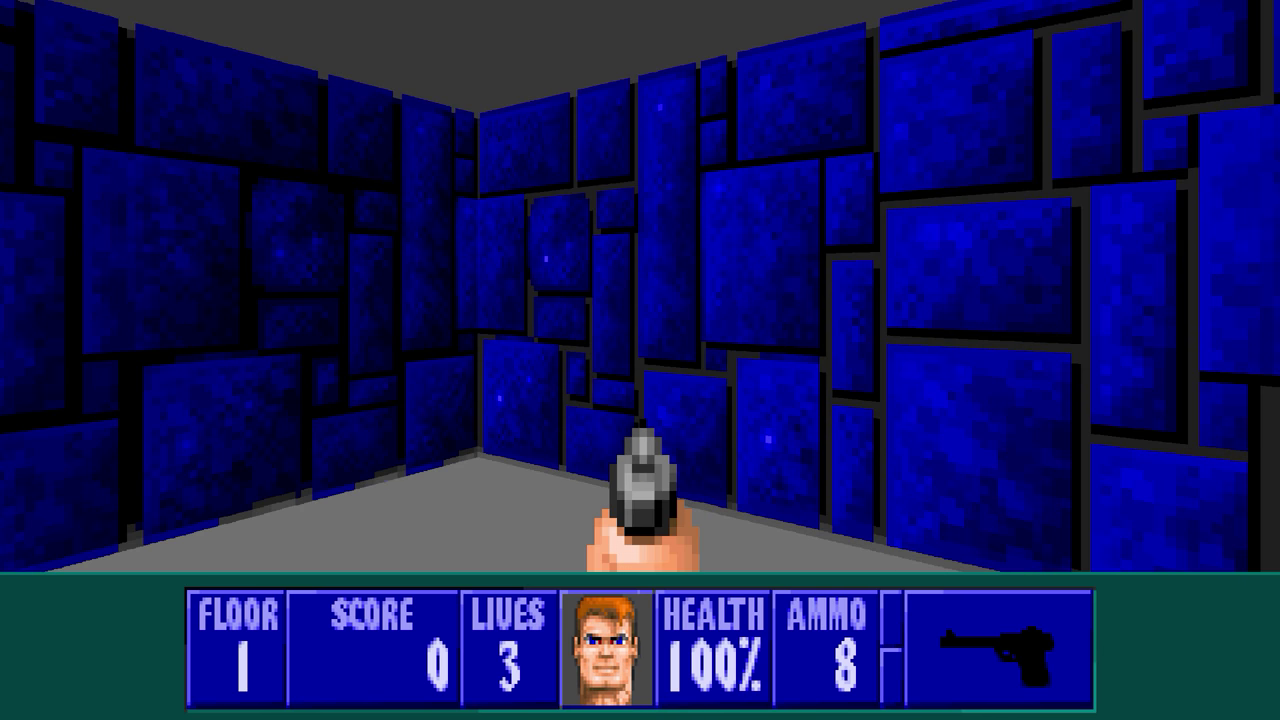
key(Right)
key(w)
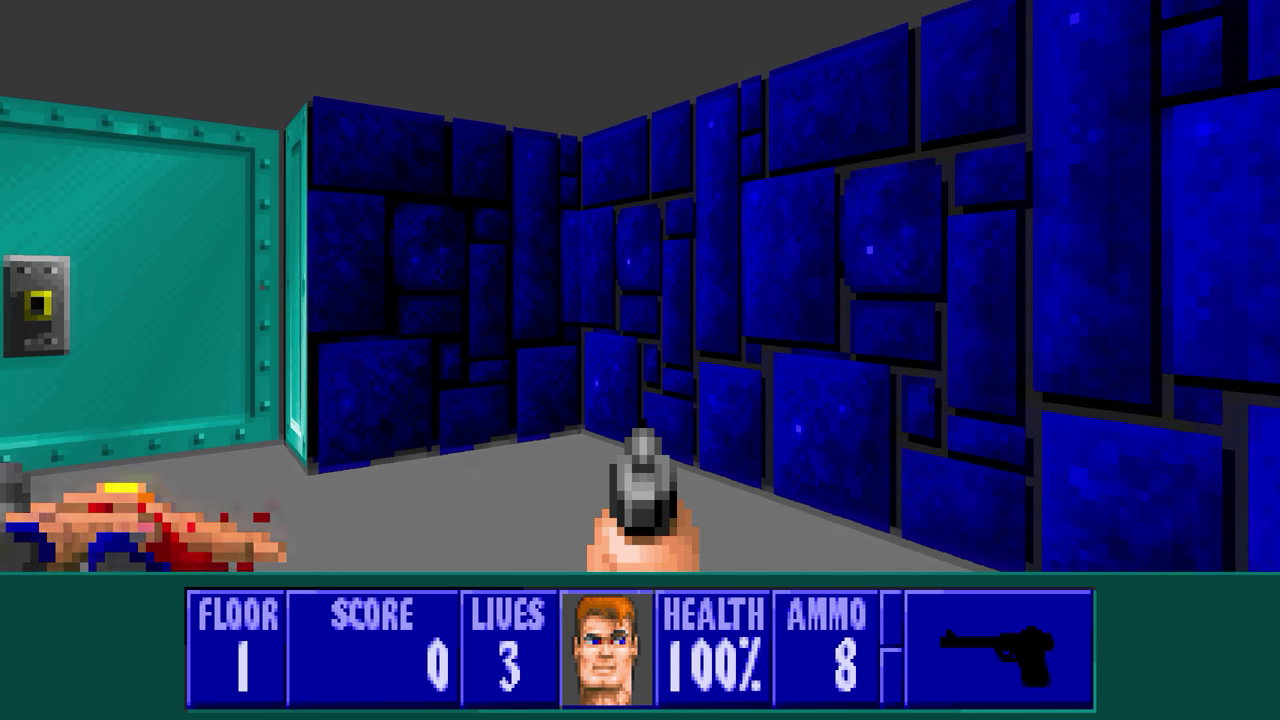
key(Left)
key(s)
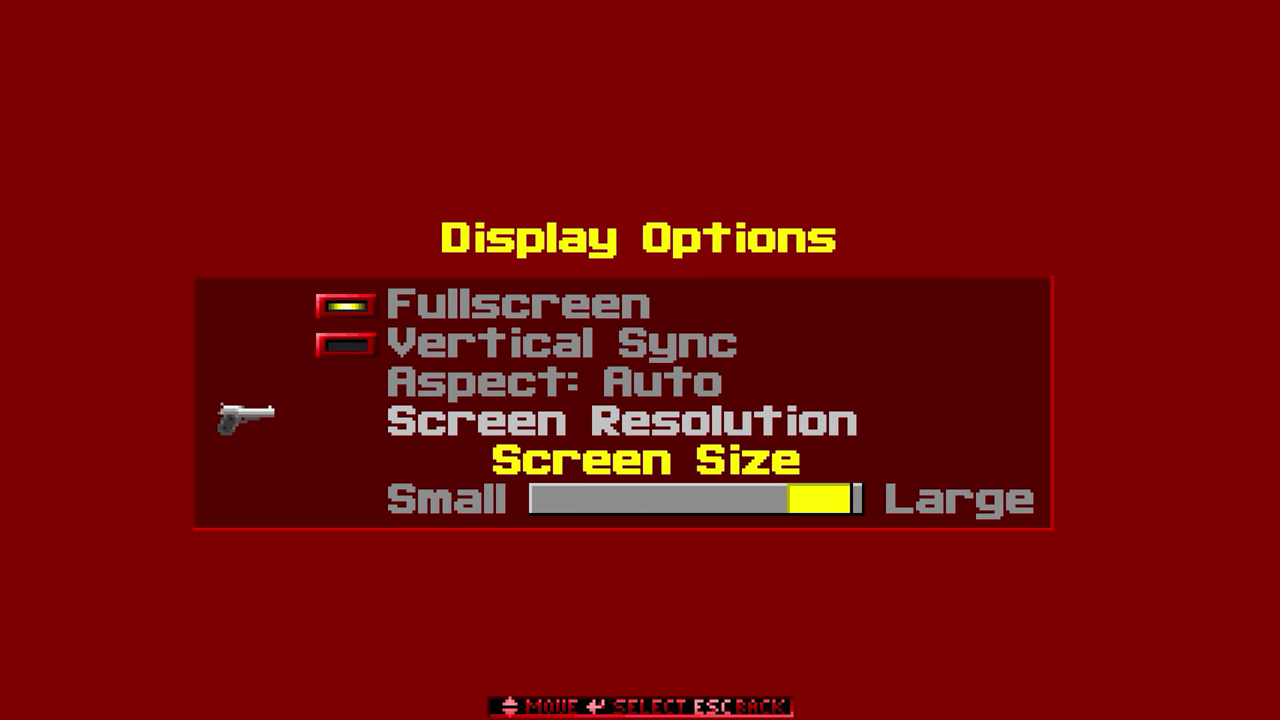
Leave Display Options and set the Overlay to Off in Automap Options.
key(Down)
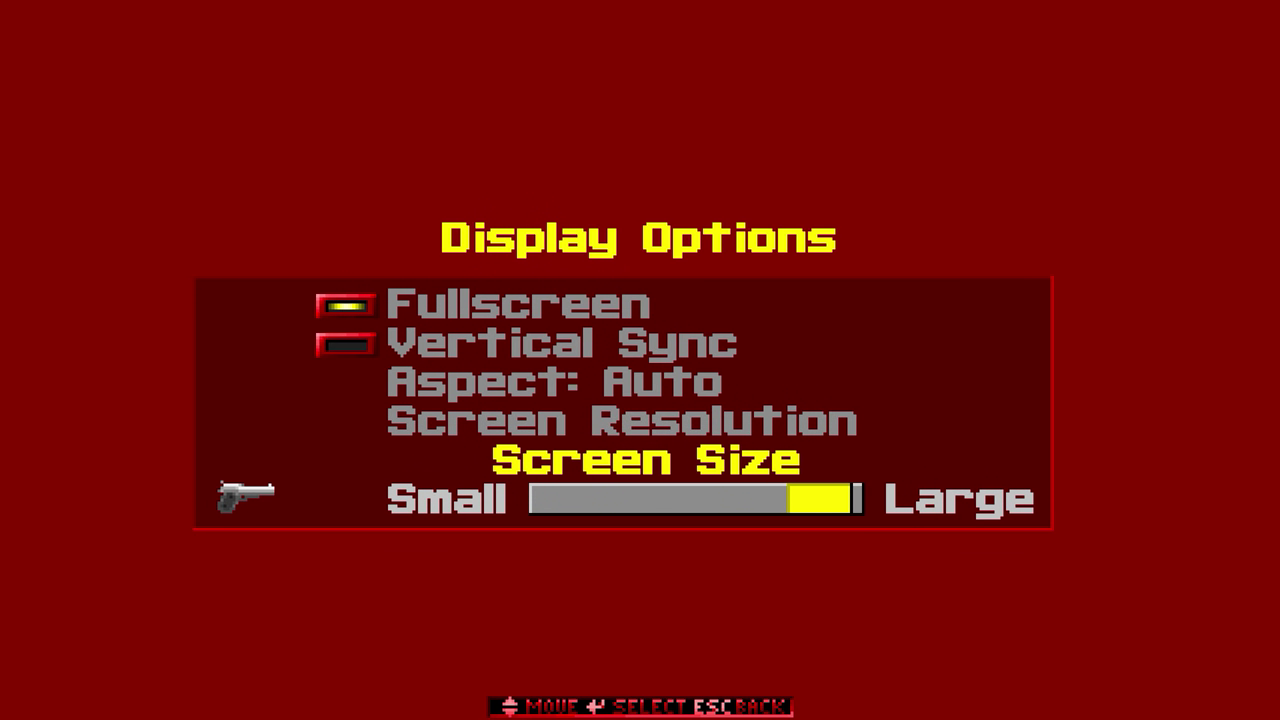
key(Escape)
key(Down)
key(Return)
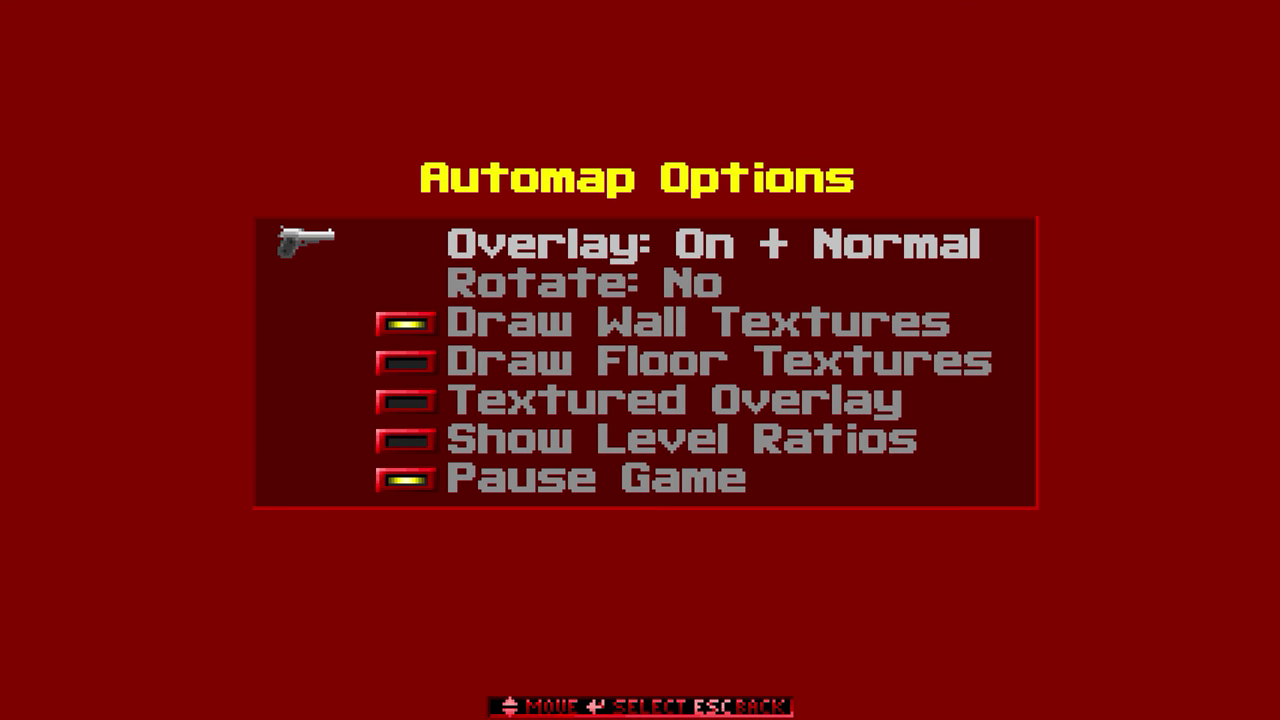
key(Return)
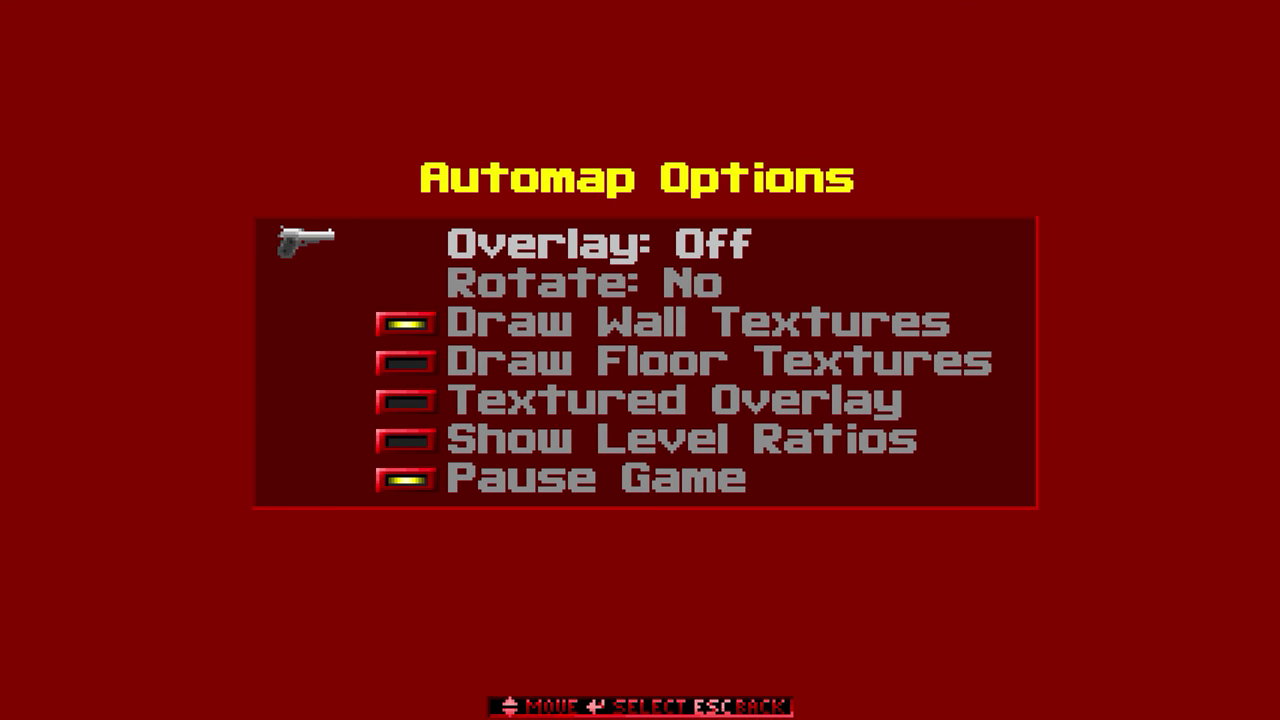
key(Escape)
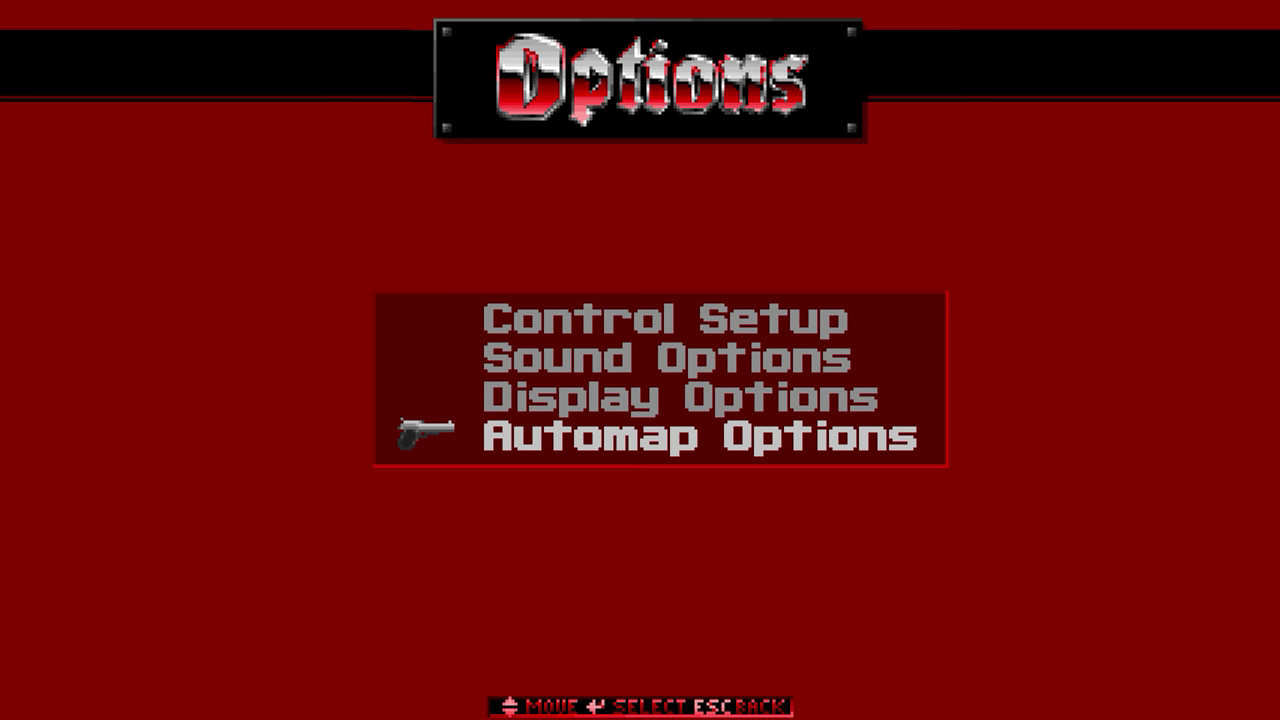
Start a new game with Episode 1, Escape from Wolfenstein.
key(Escape)
key(Up)
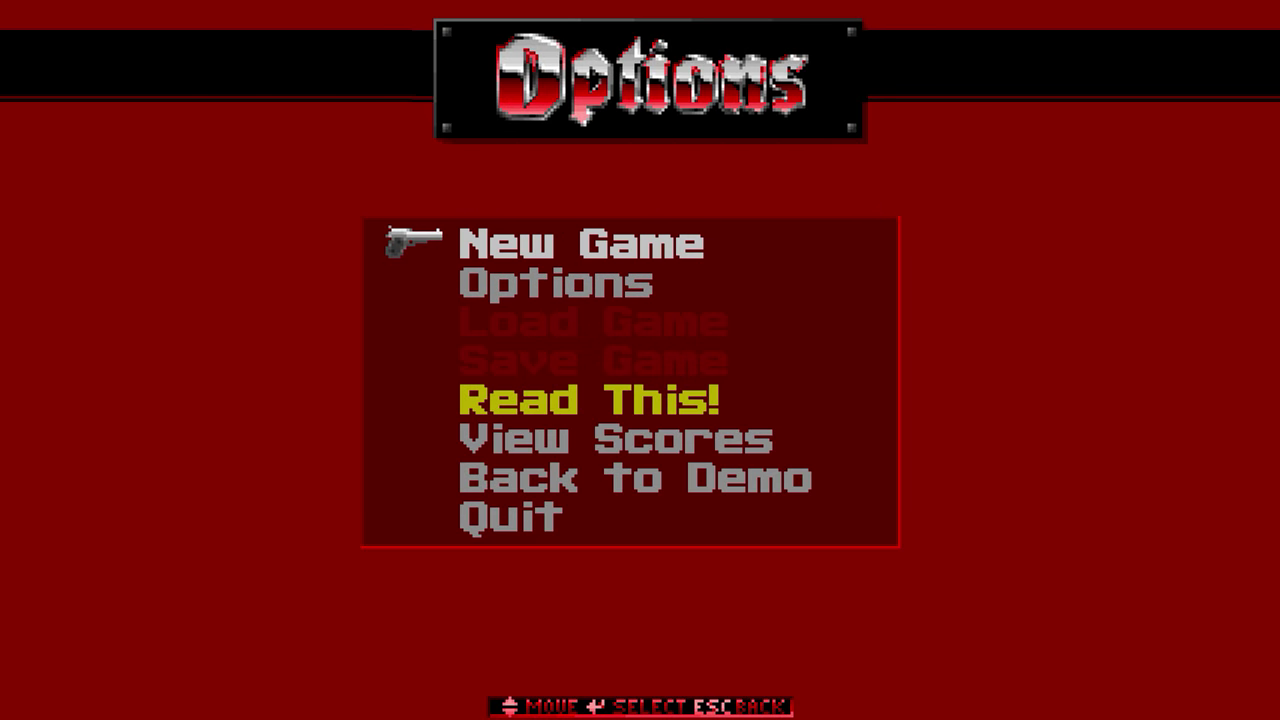
key(Return)
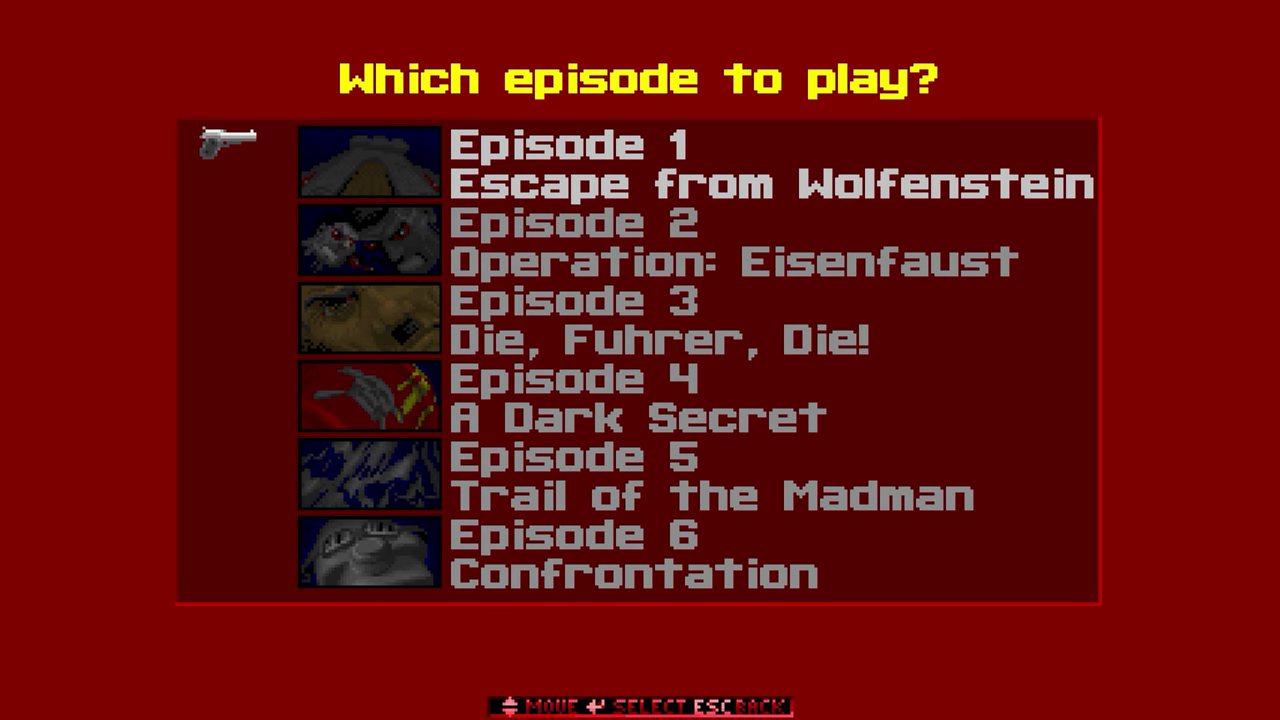
key(Return)
key(Return)
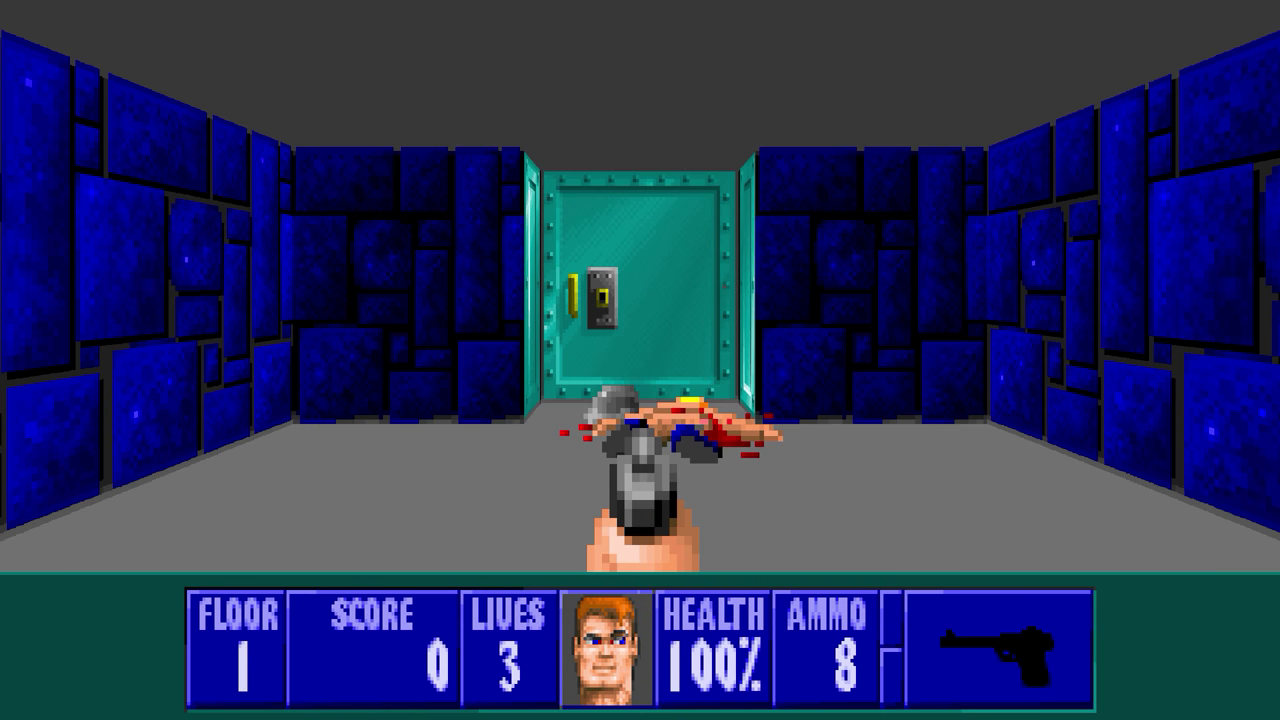
key(Left)
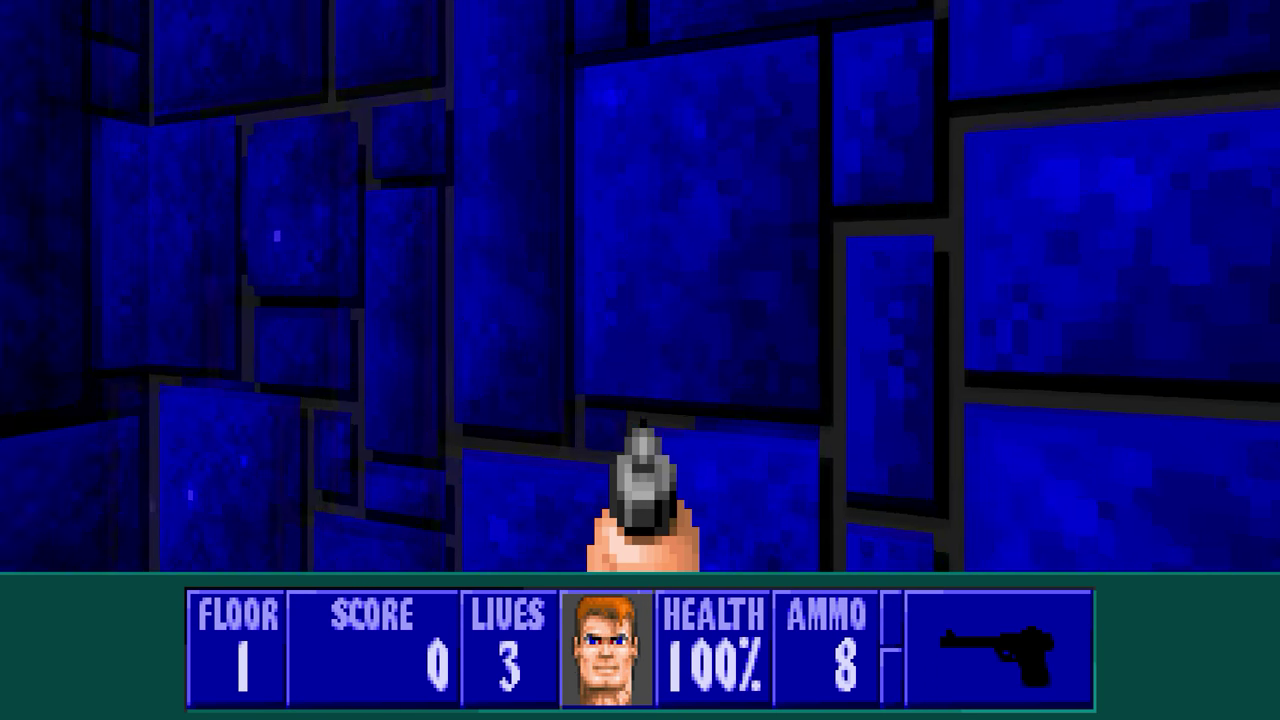
key(Right)
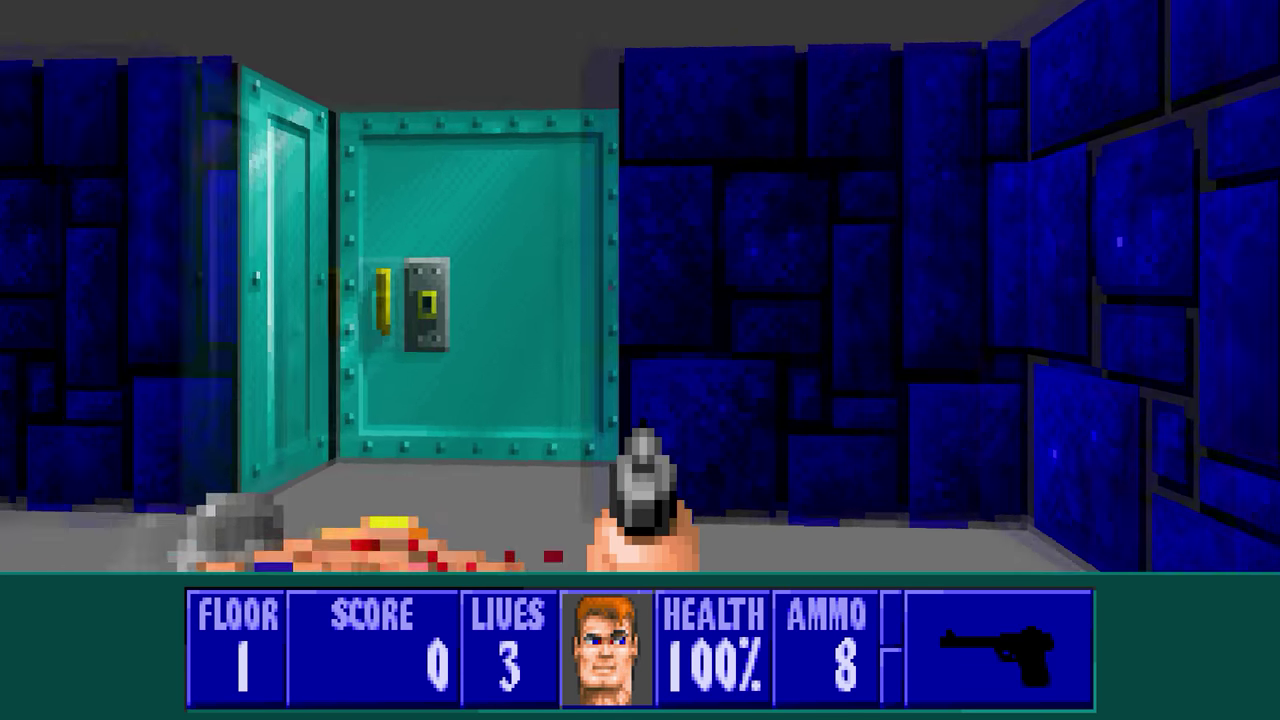
key(s)
key(a)
key(w)
key(s)
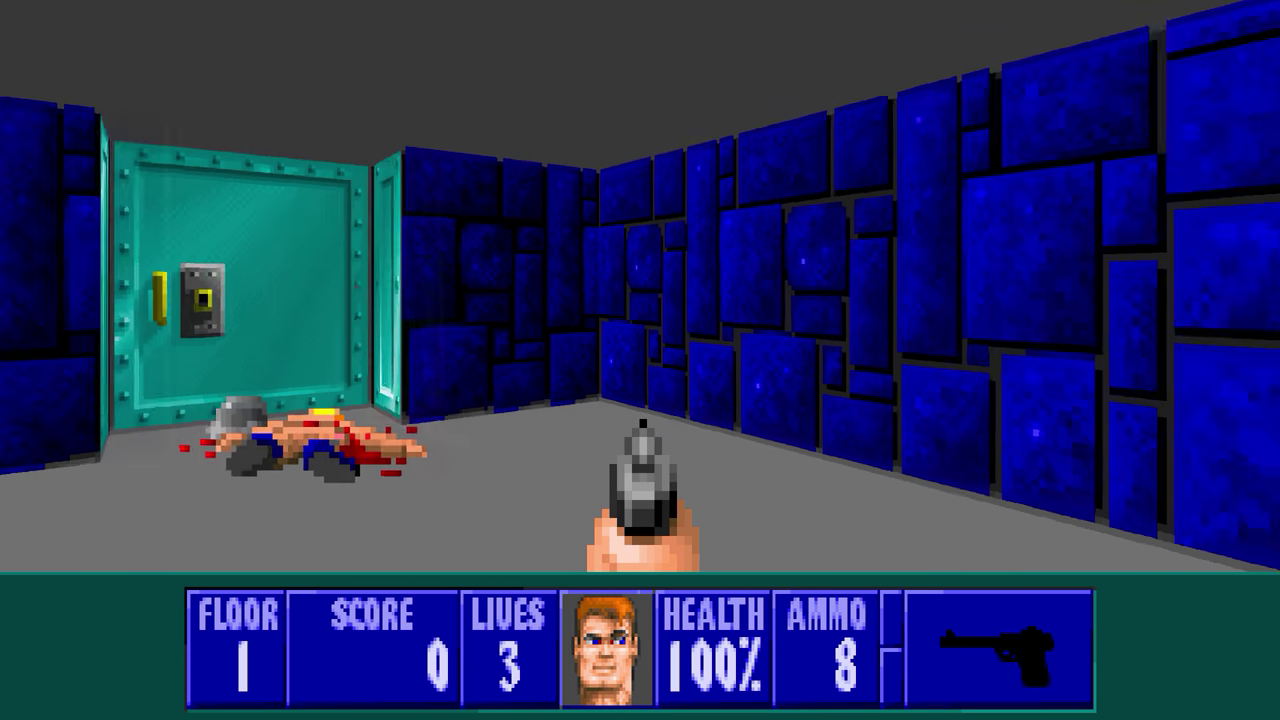
key(Left)
key(Up)
key(space)
key(Up)
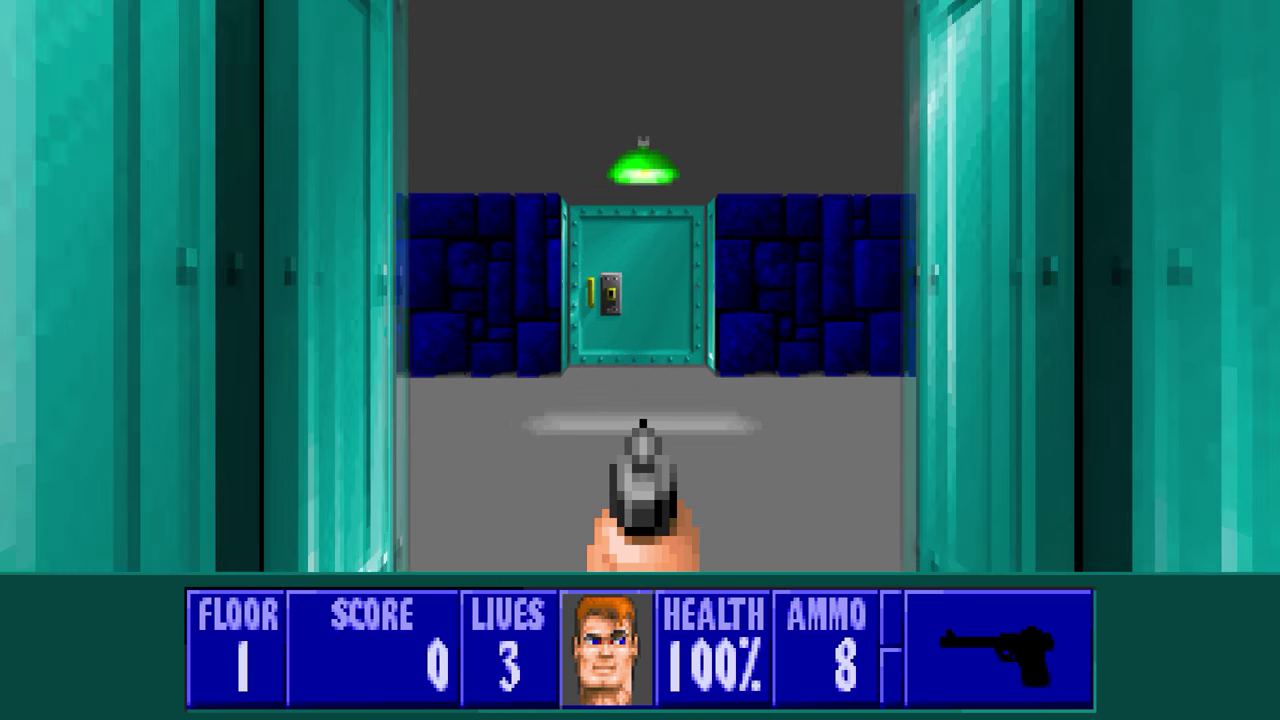
key(w)
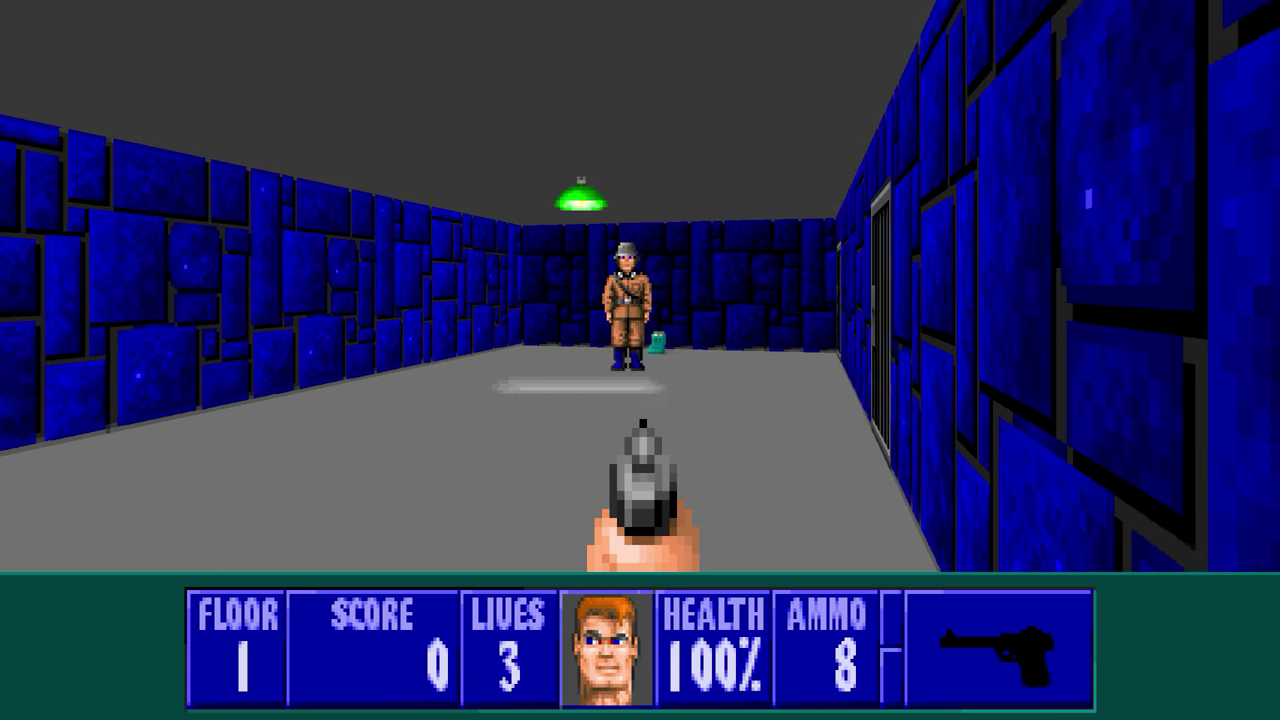